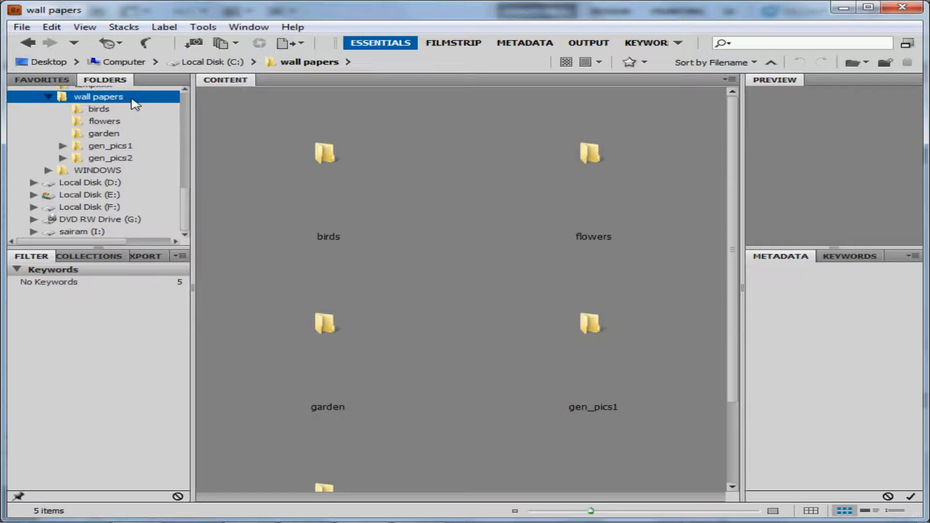
- Browse the contents of the birds, flowers, garden, gen_pics1 and gen_pics2 folders inside wall papers
click(108, 111)
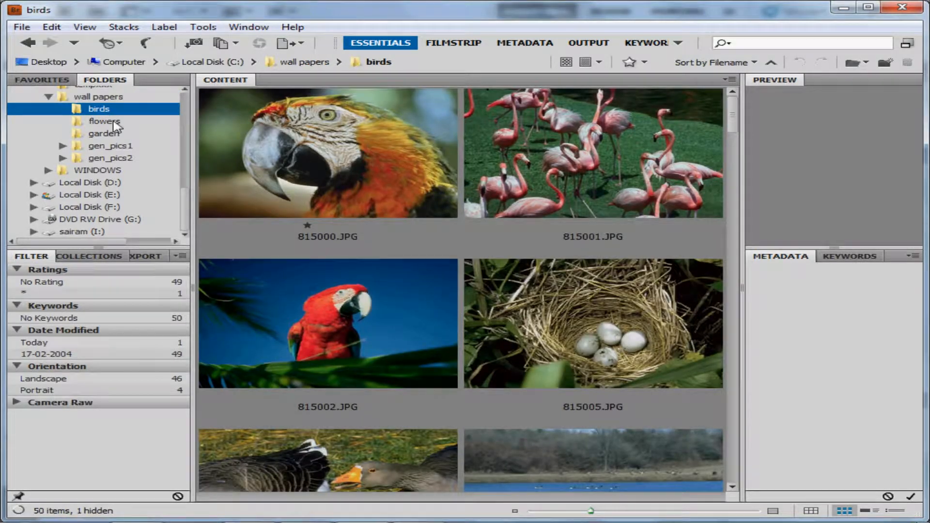
click(115, 122)
click(116, 134)
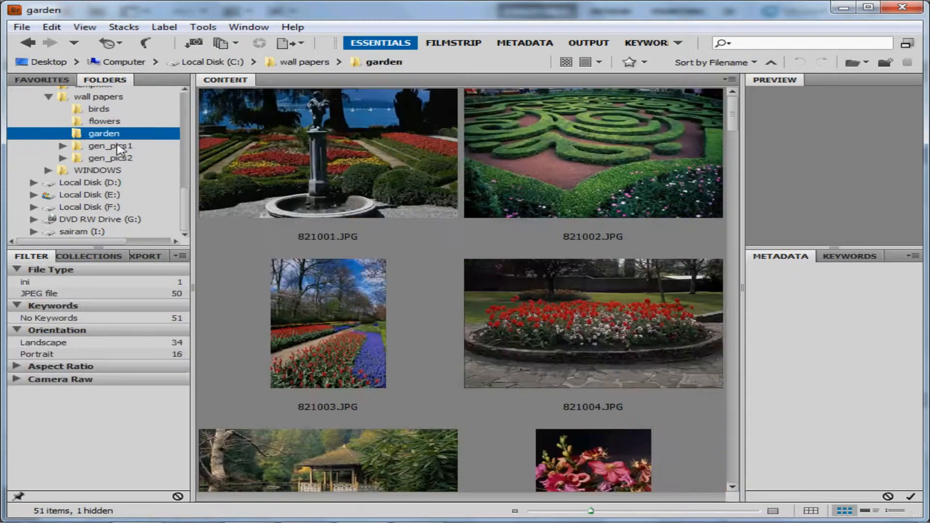
click(118, 146)
key(Down)
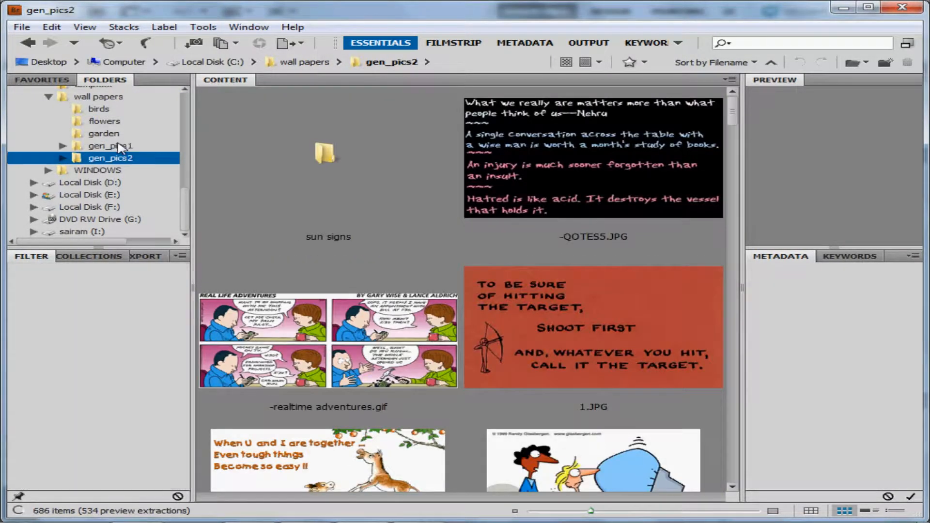
click(118, 146)
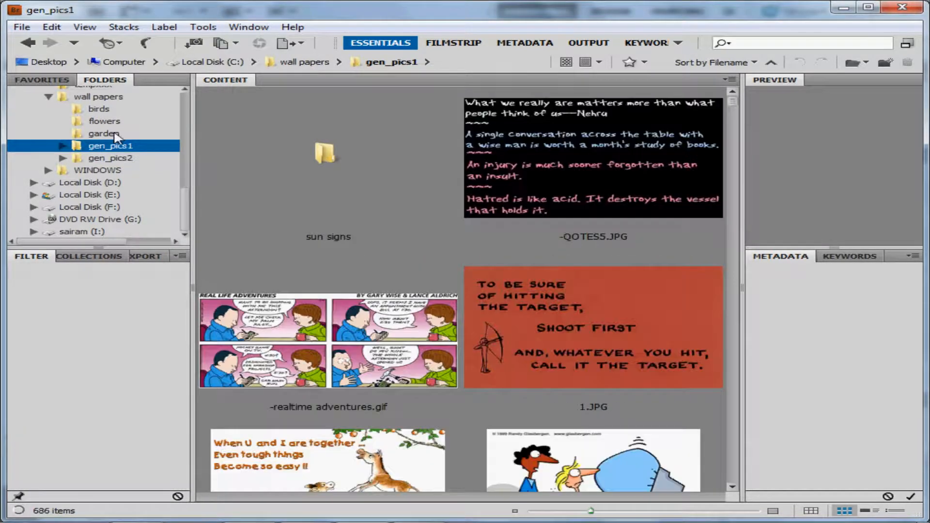
click(115, 132)
click(114, 121)
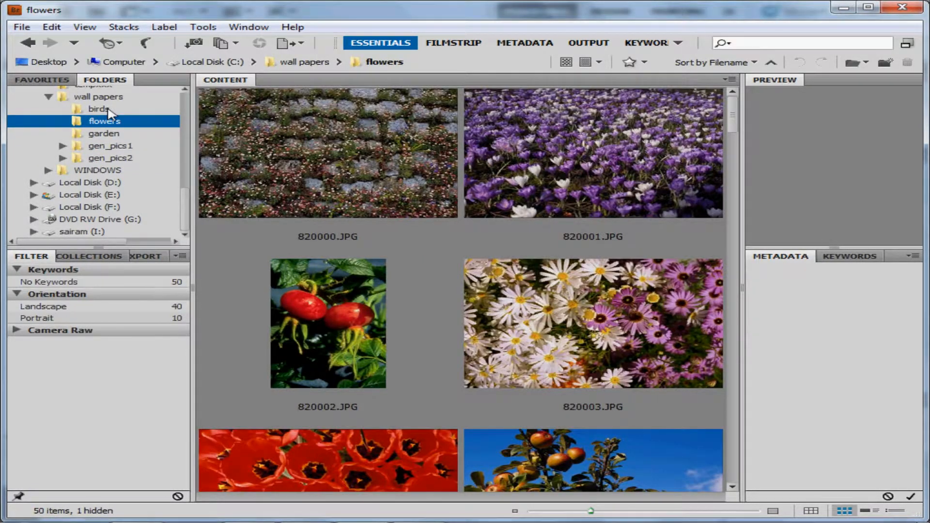
- Display the birds folder and shrink the content thumbnails so that five fit in each row
click(109, 113)
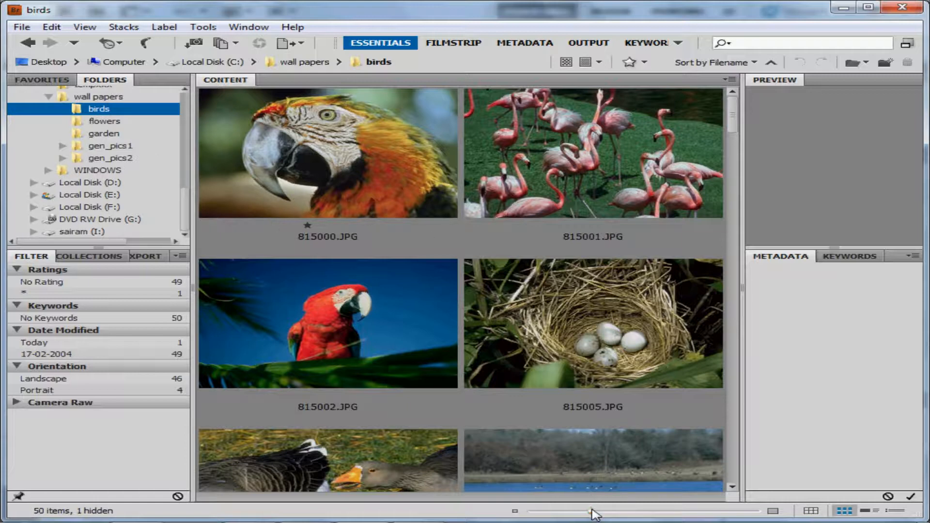
drag(593, 512, 557, 512)
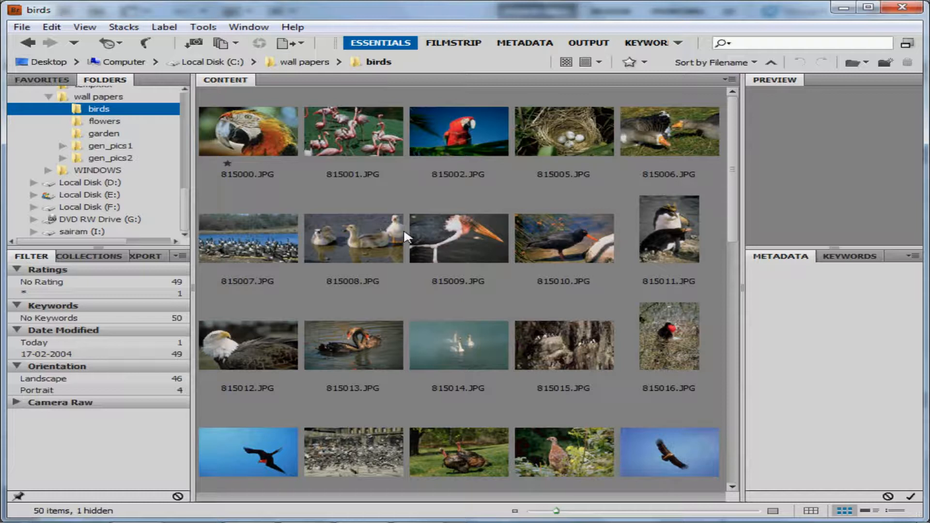
- View the flowers, garden, gen_pics1 and gen_pics2 folders in turn at the smaller thumbnail size
click(113, 126)
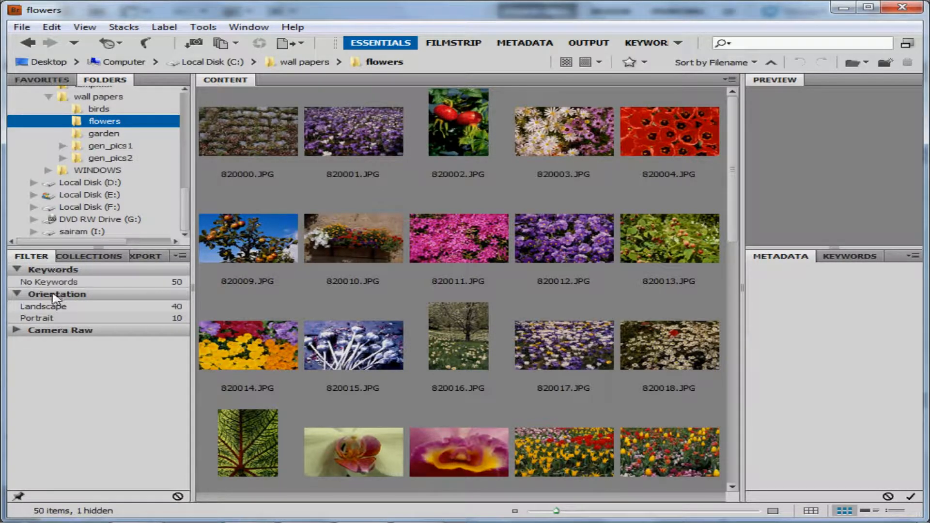
click(115, 135)
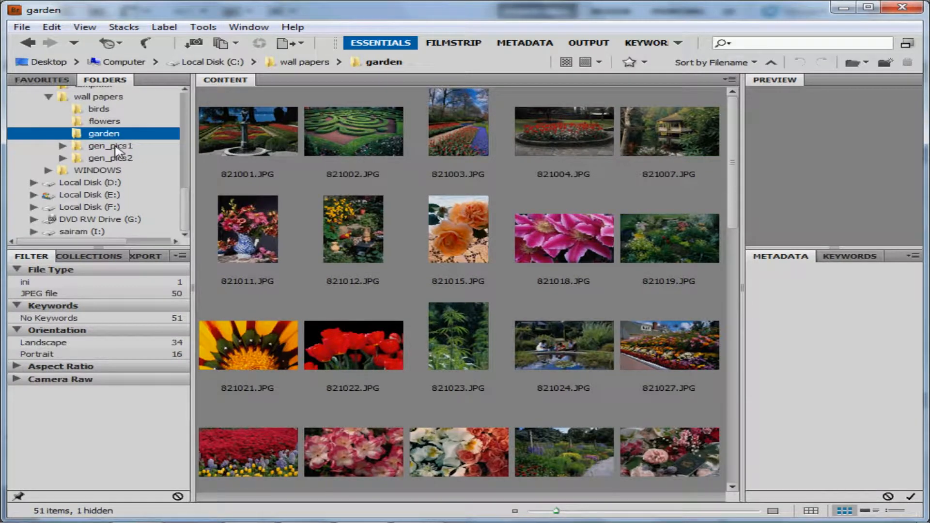
click(115, 146)
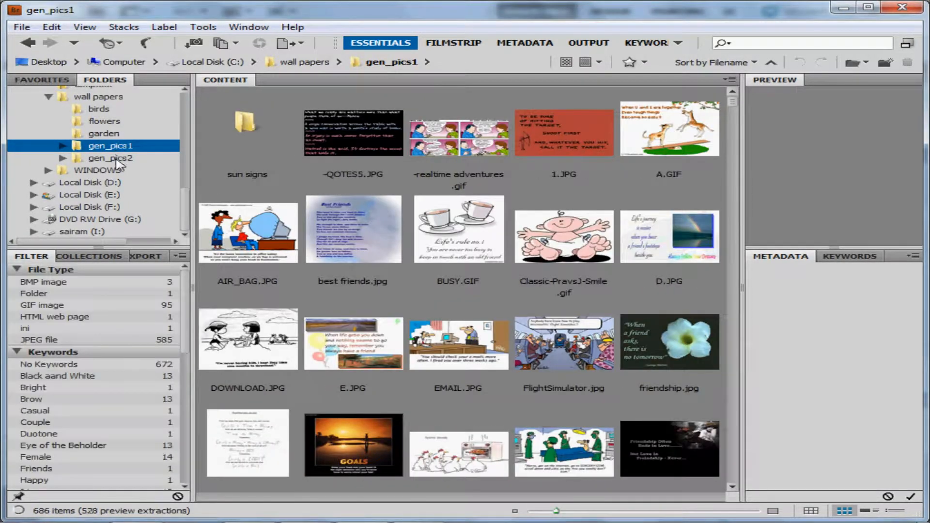
click(116, 160)
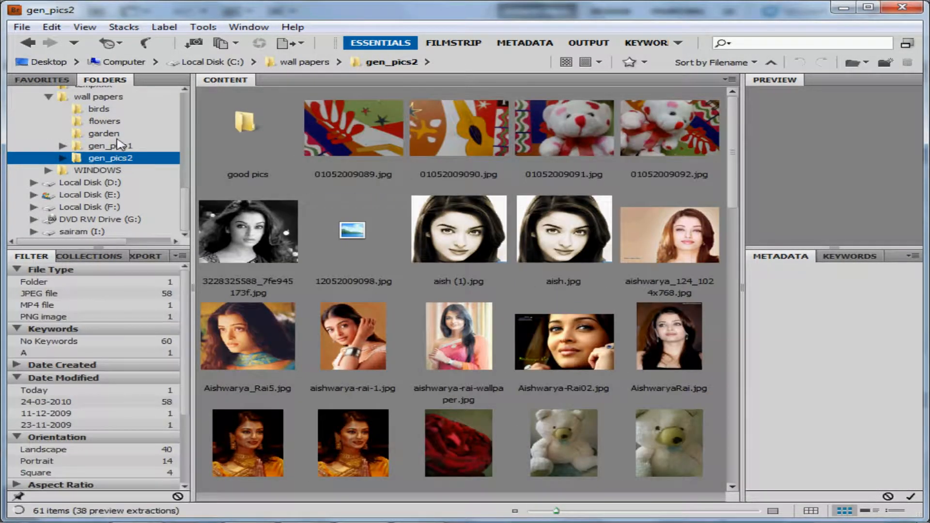
- Compare the filter criteria offered for the birds, flowers and garden folders
click(99, 109)
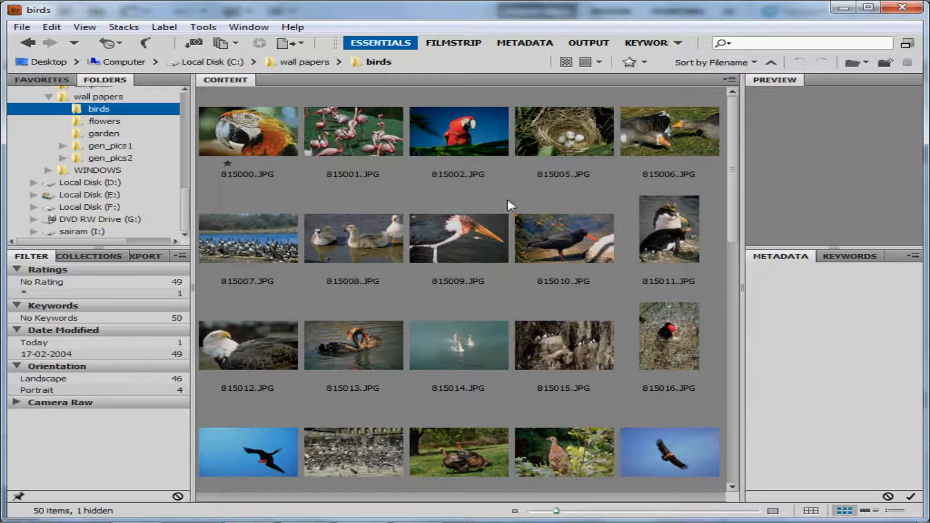
click(120, 127)
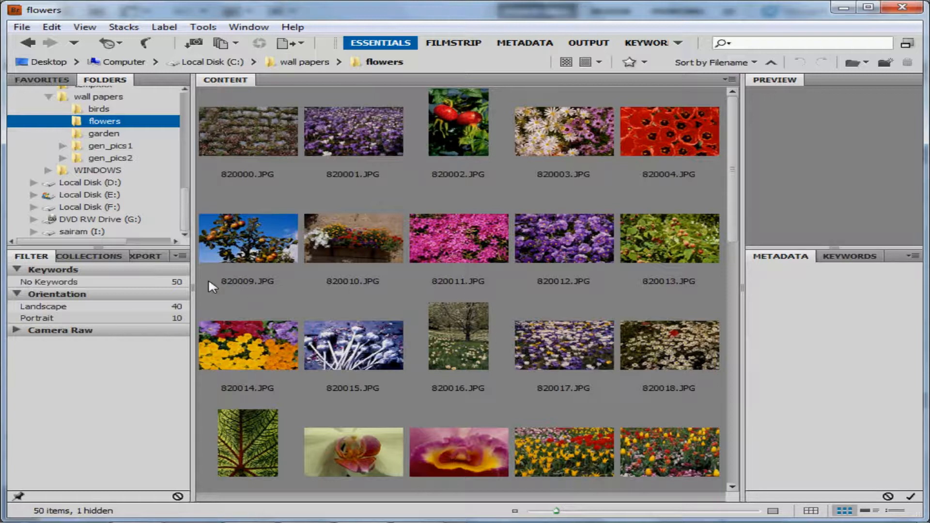
click(107, 135)
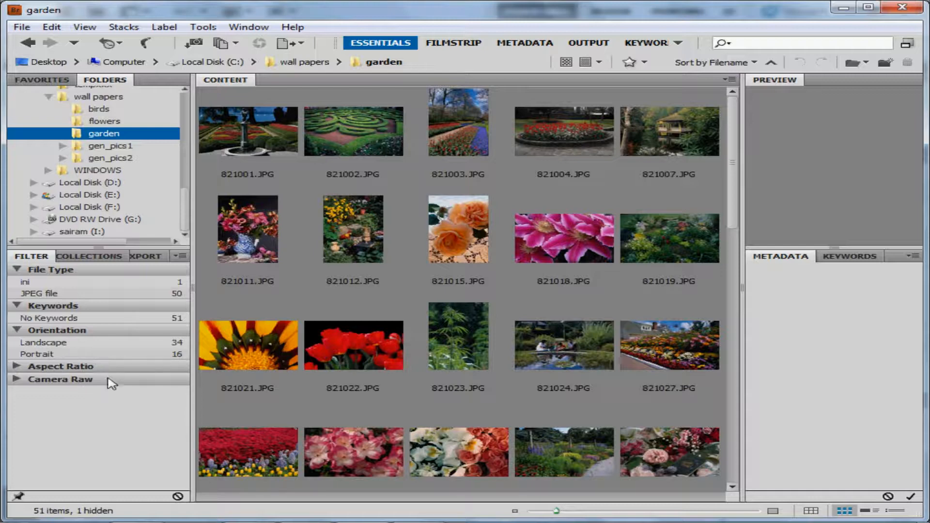
- Show the gen_pics1 folder and examine its filter criteria from File Type down to Orientation
click(109, 147)
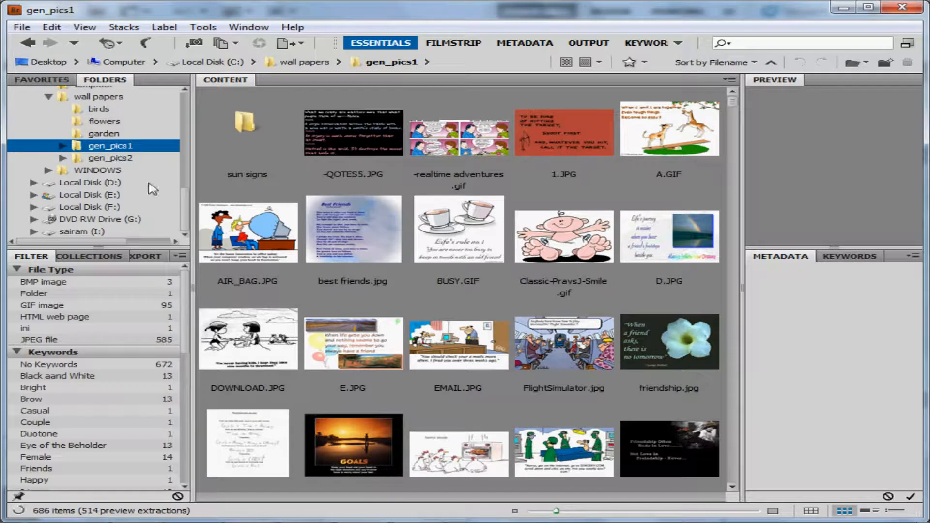
mouse_move(180, 280)
mouse_down()
mouse_move(187, 421)
mouse_move(196, 285)
mouse_up()
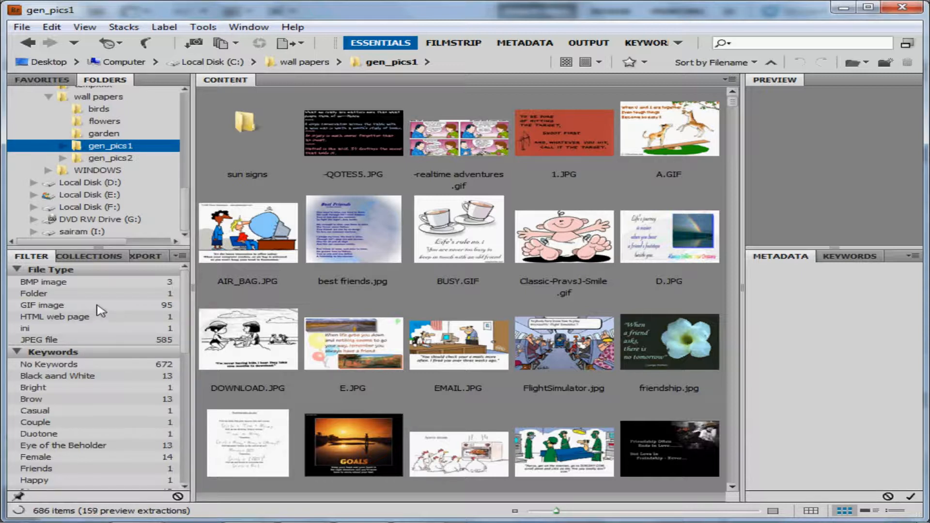
drag(185, 312, 181, 427)
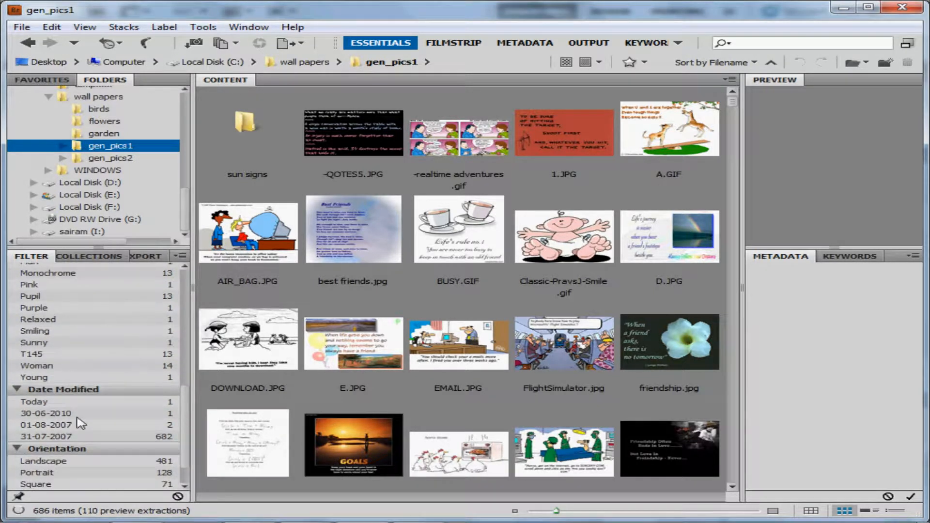
scroll(187, 408, down, 1)
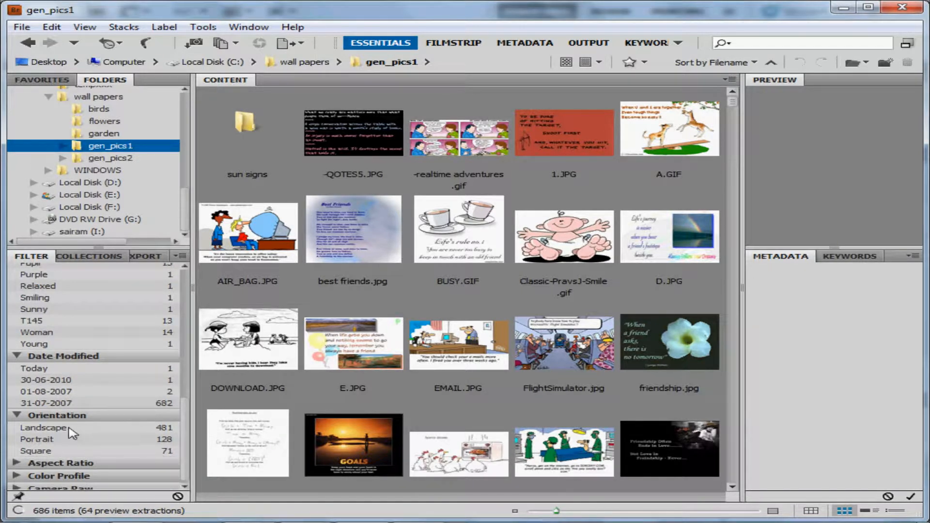
- Open the gen_pics2 folder, review the available filter categories and leave the File Type criteria expanded
click(117, 158)
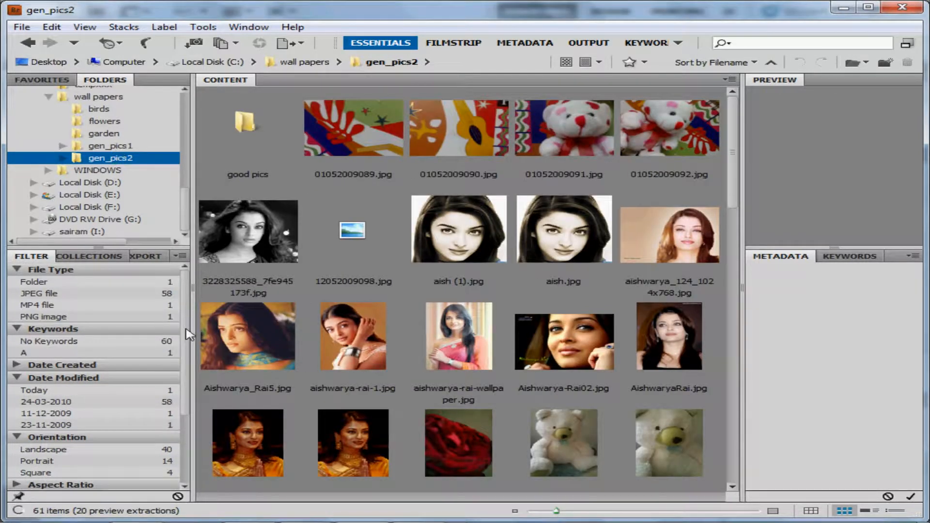
mouse_move(187, 329)
mouse_down()
mouse_move(193, 411)
mouse_move(198, 317)
mouse_up()
click(184, 260)
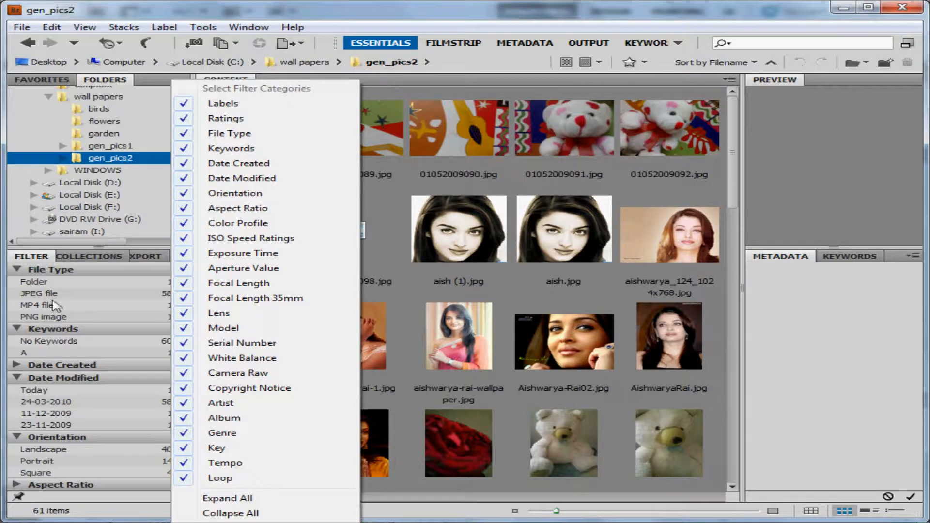
click(95, 274)
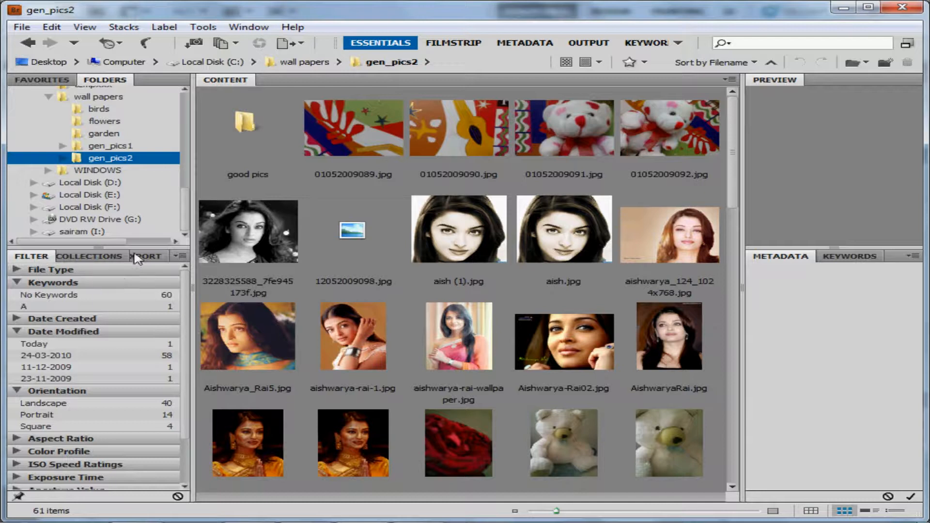
click(61, 271)
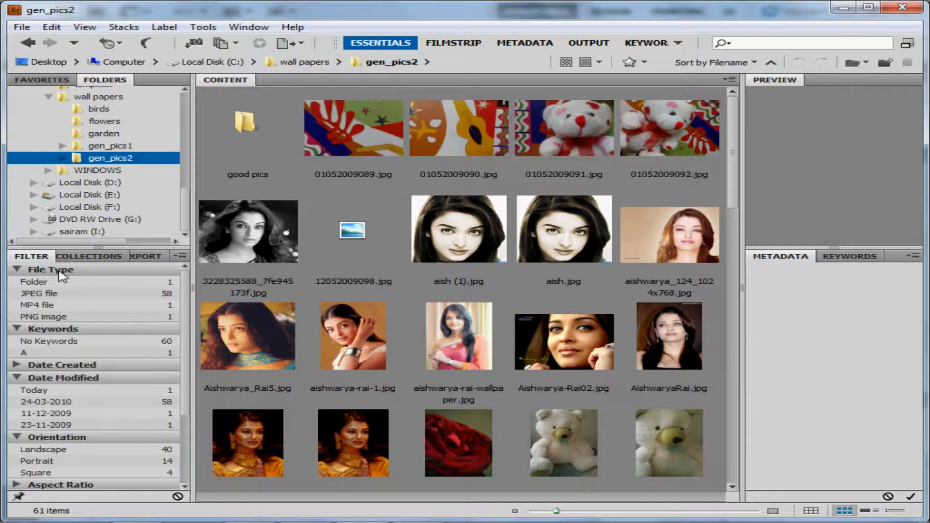
- Try filtering gen_pics2 by the JPEG, MP4 and PNG file types, and clear these filters again
click(43, 294)
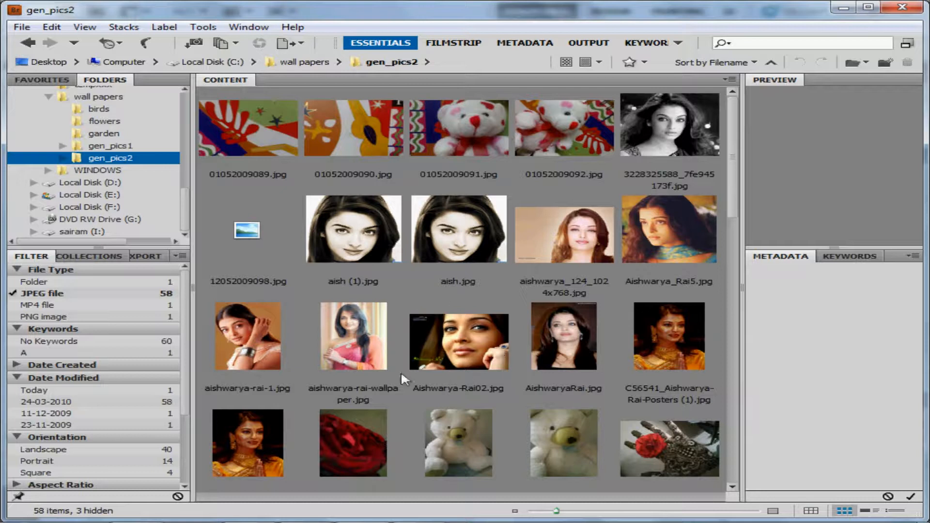
click(42, 306)
click(19, 294)
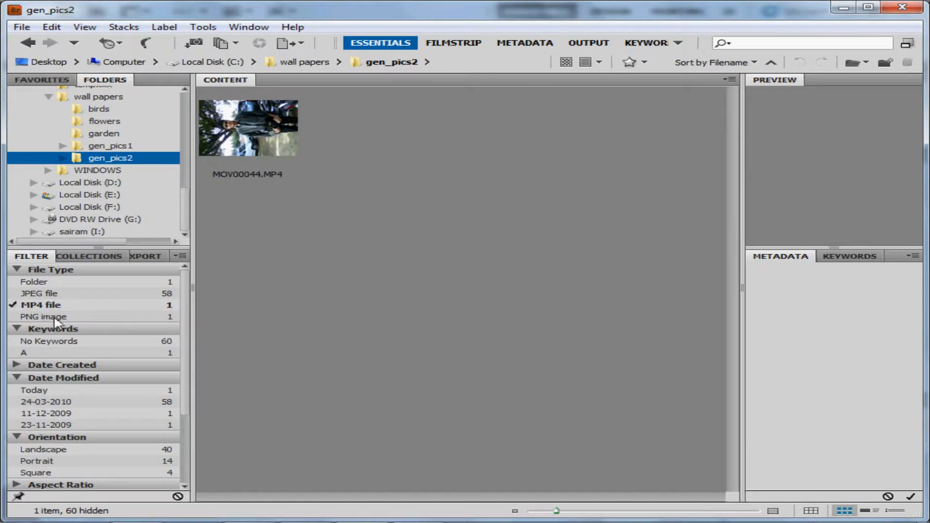
click(17, 319)
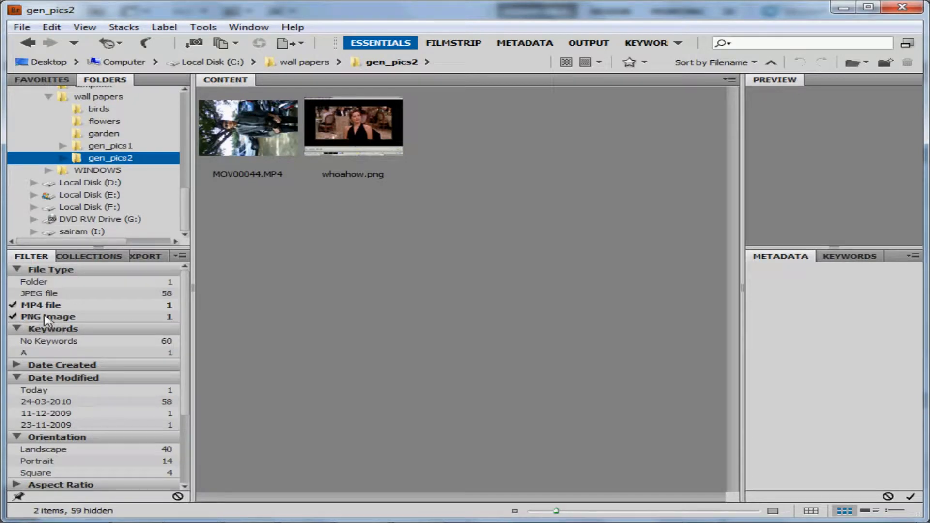
click(17, 318)
click(13, 306)
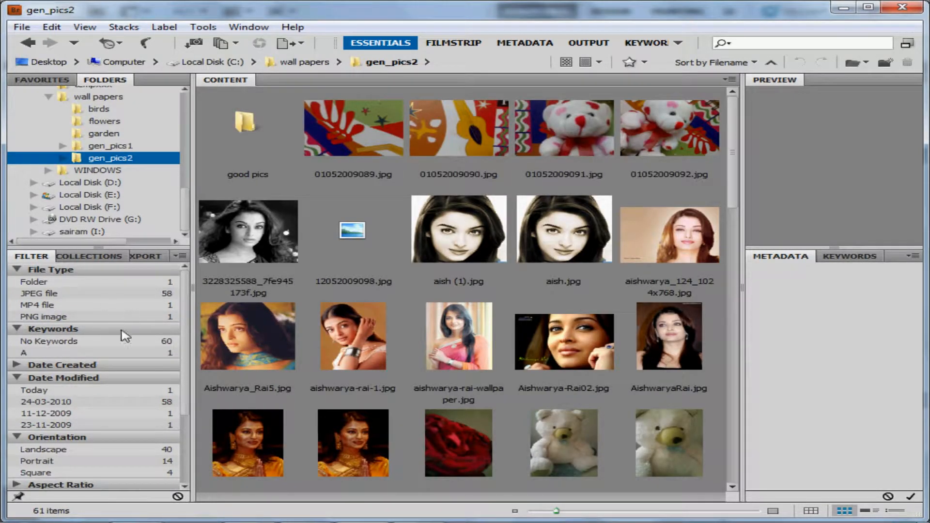
- Filter gen_pics2 by the Date Created values 01-05-2009 and 06-09-2009 only, leaving Today unchecked
drag(185, 316, 183, 343)
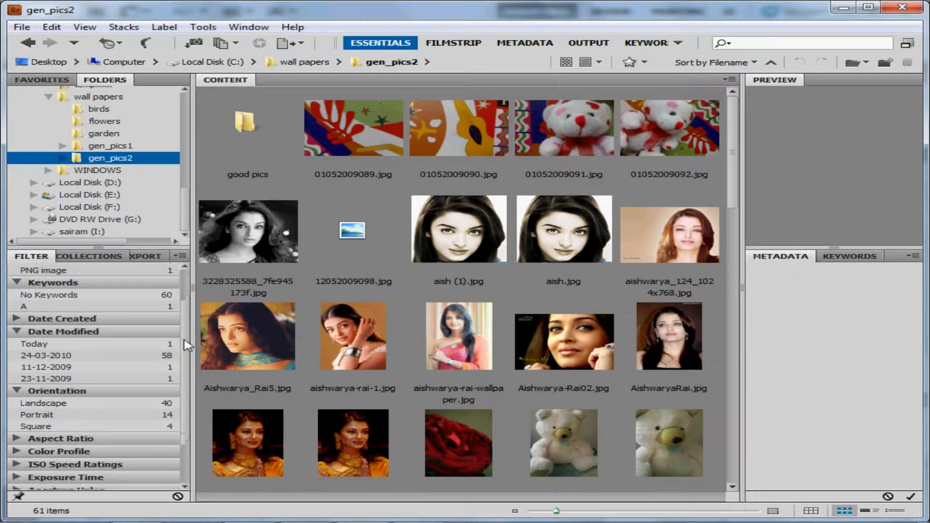
click(76, 321)
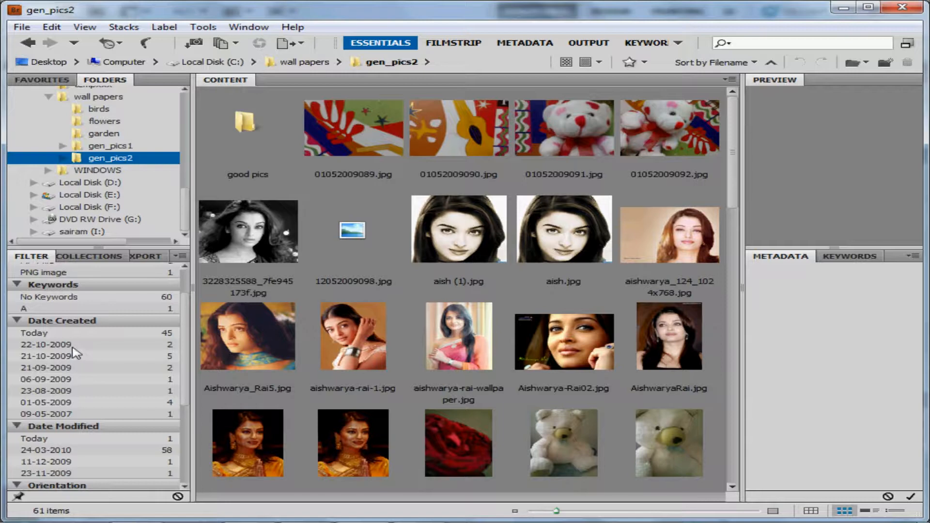
click(85, 335)
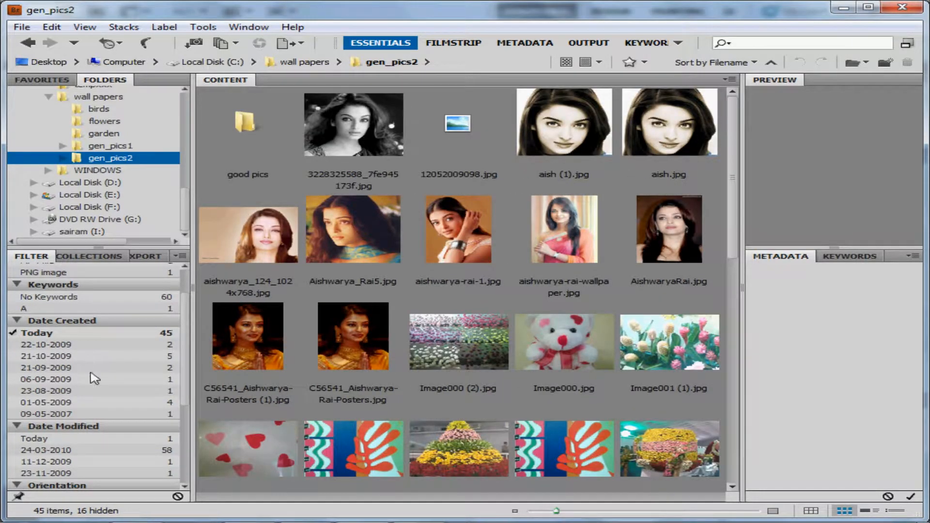
click(72, 405)
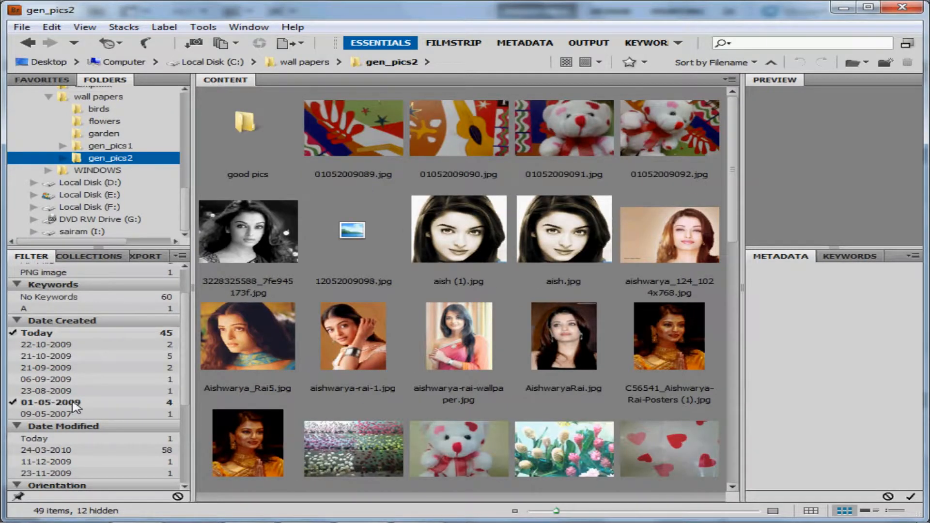
click(75, 382)
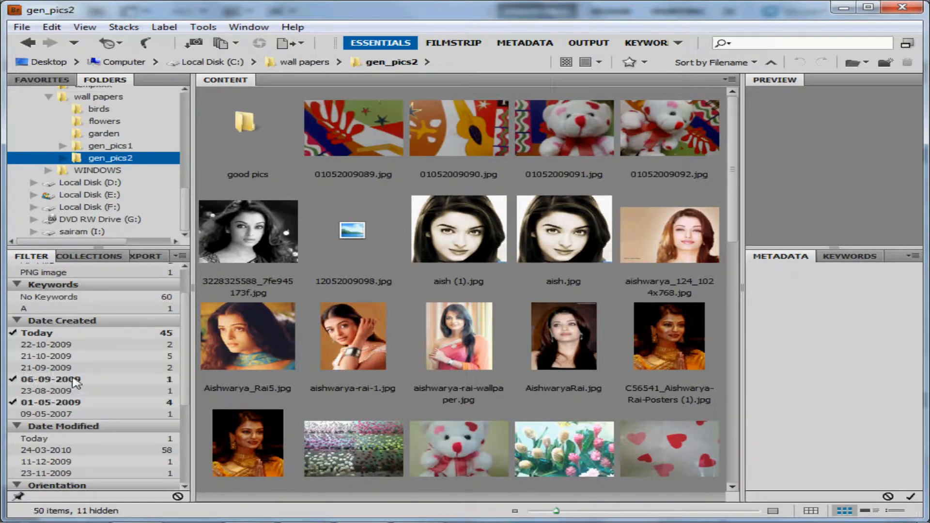
click(21, 334)
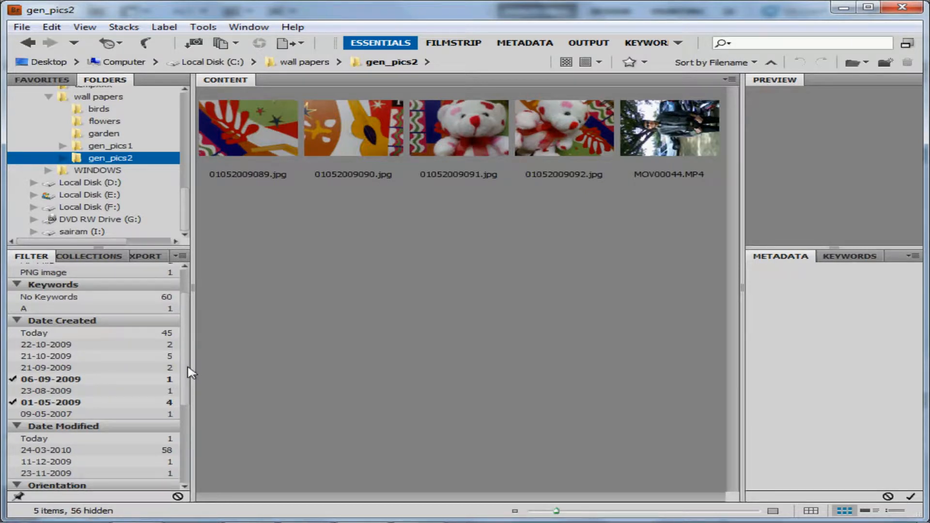
- Narrow the date-filtered files further to the Landscape orientation
drag(189, 372, 189, 440)
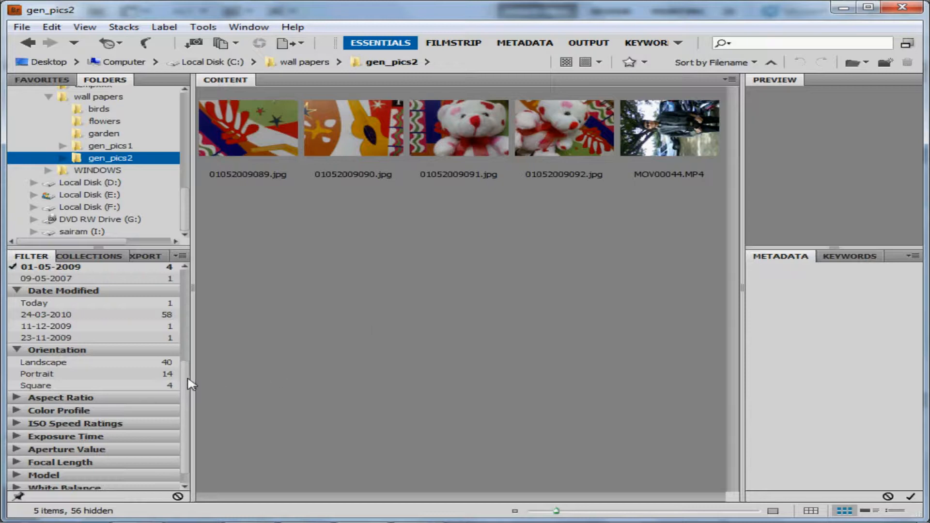
scroll(189, 387, down, 2)
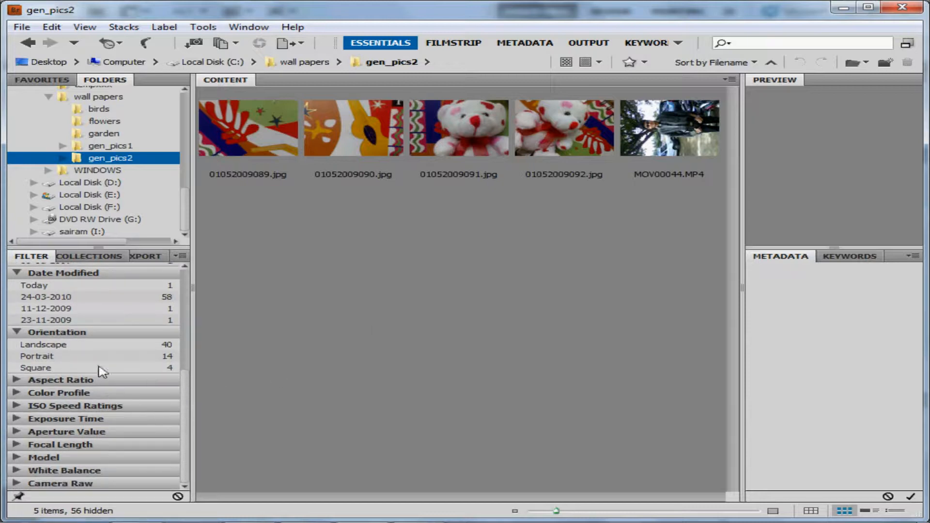
click(67, 347)
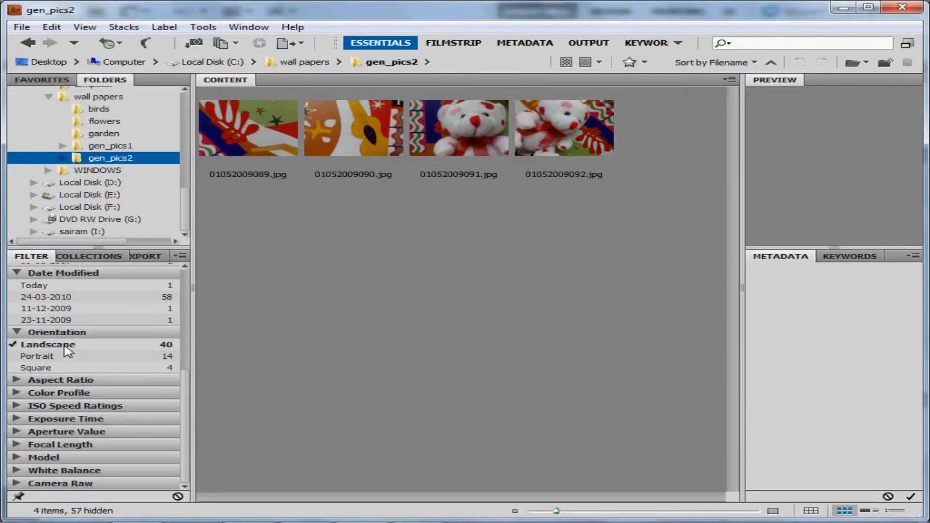
- Clear the 06-09-2009 and 01-05-2009 creation date filters and switch the orientation filter from Landscape to Portrait
scroll(191, 366, up, 3)
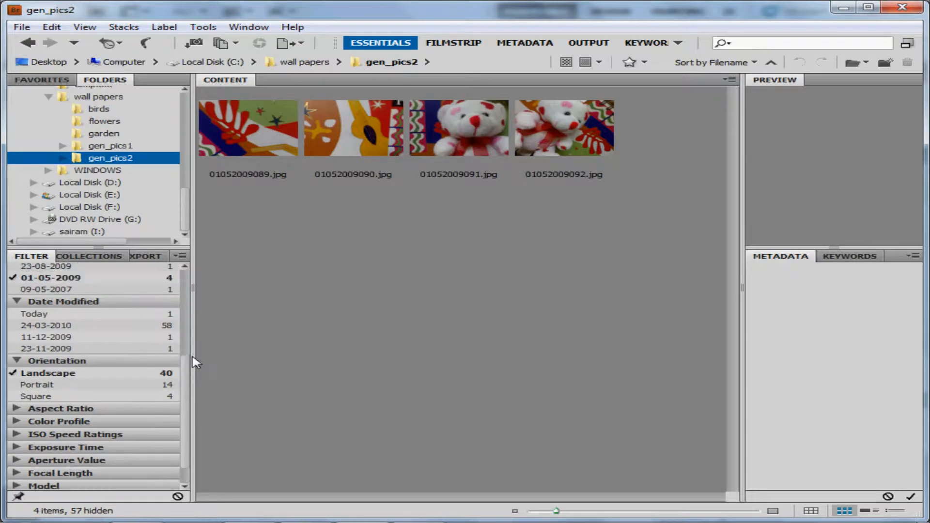
scroll(196, 334, up, 1)
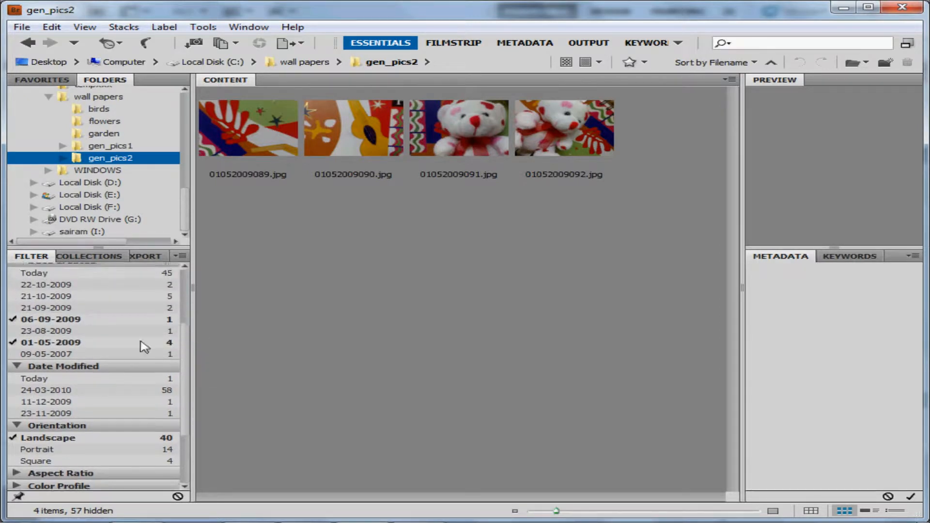
click(14, 320)
click(19, 344)
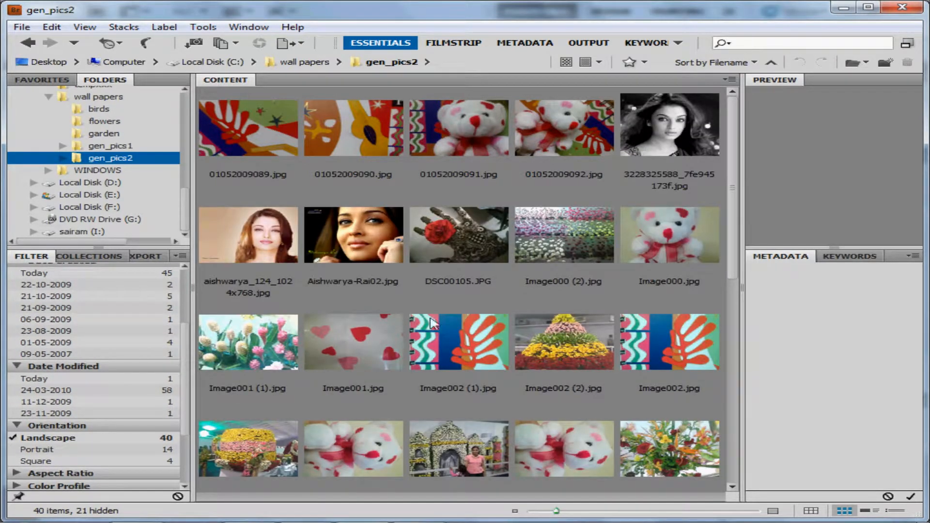
click(20, 438)
click(20, 450)
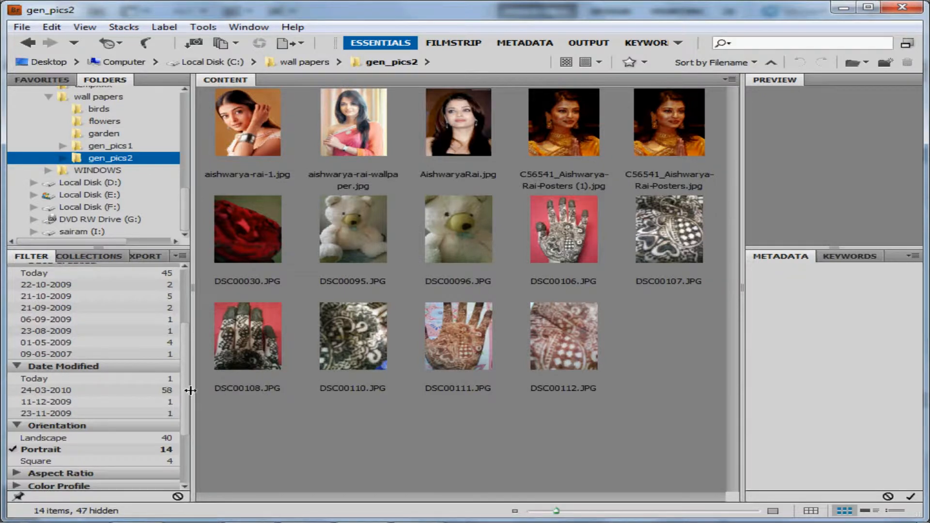
- Try filtering the portrait images by the sRGB IEC61966-2.1 and Untagged color profiles, and clear both filters again
scroll(187, 405, down, 3)
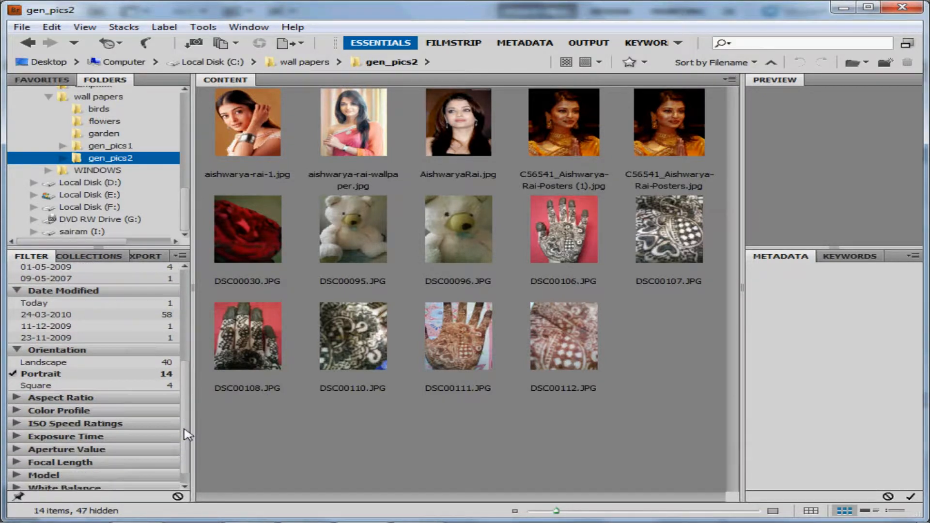
click(147, 412)
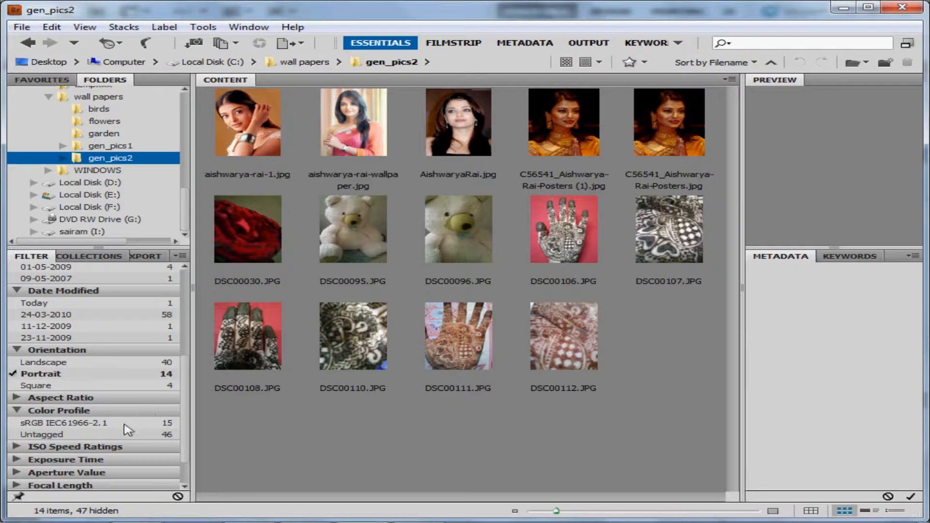
click(111, 429)
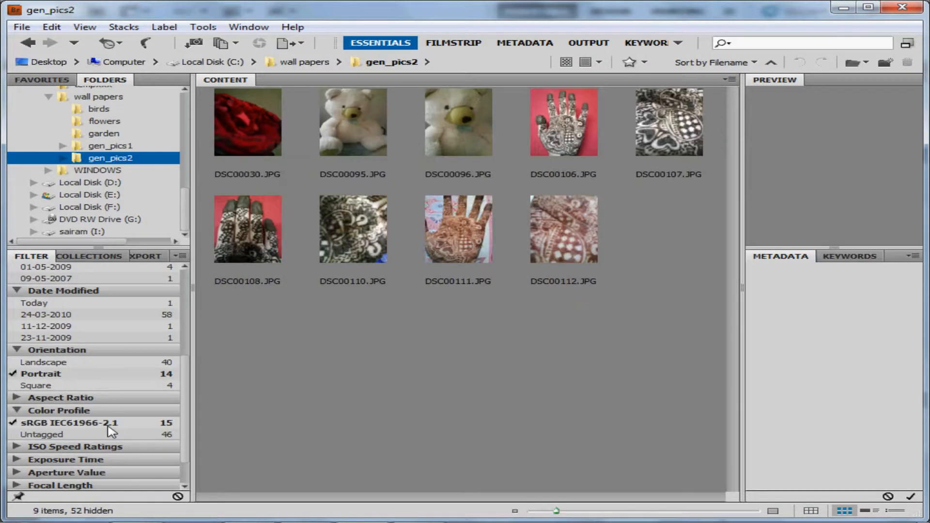
click(99, 433)
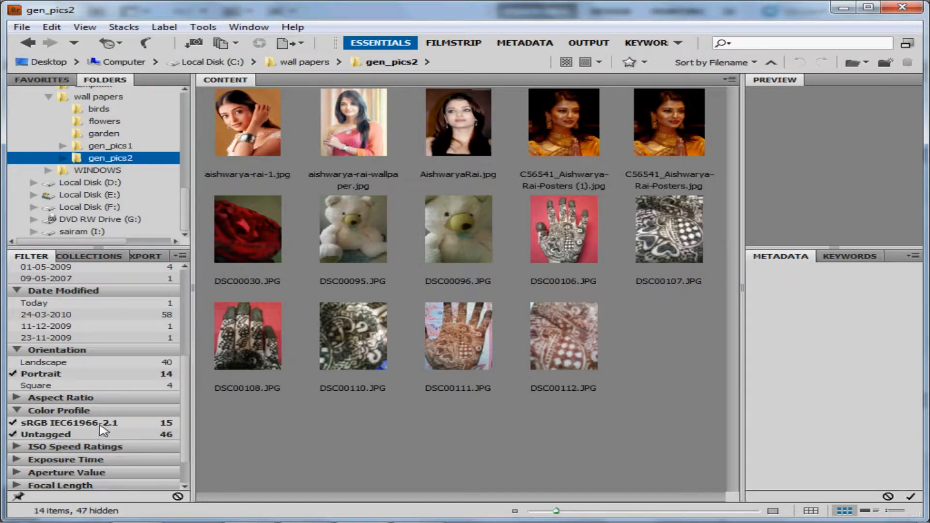
click(102, 425)
click(107, 436)
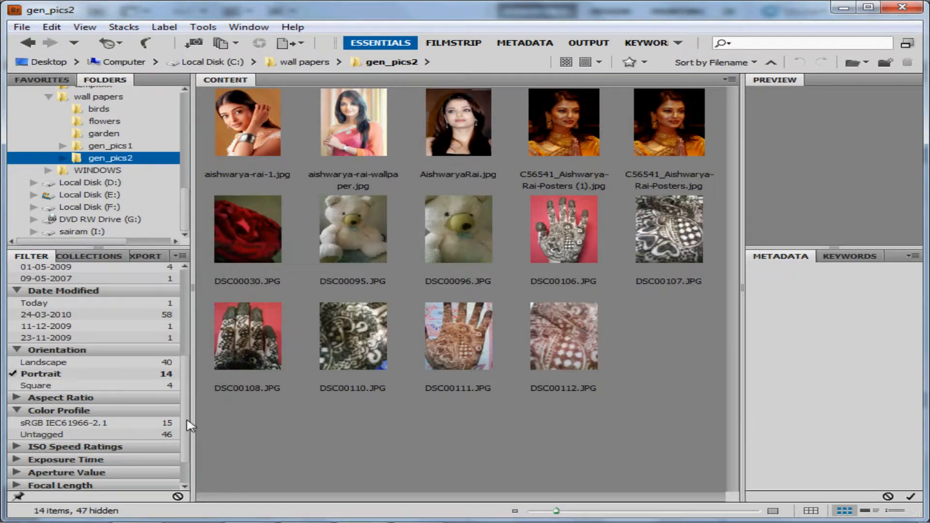
drag(190, 426, 191, 459)
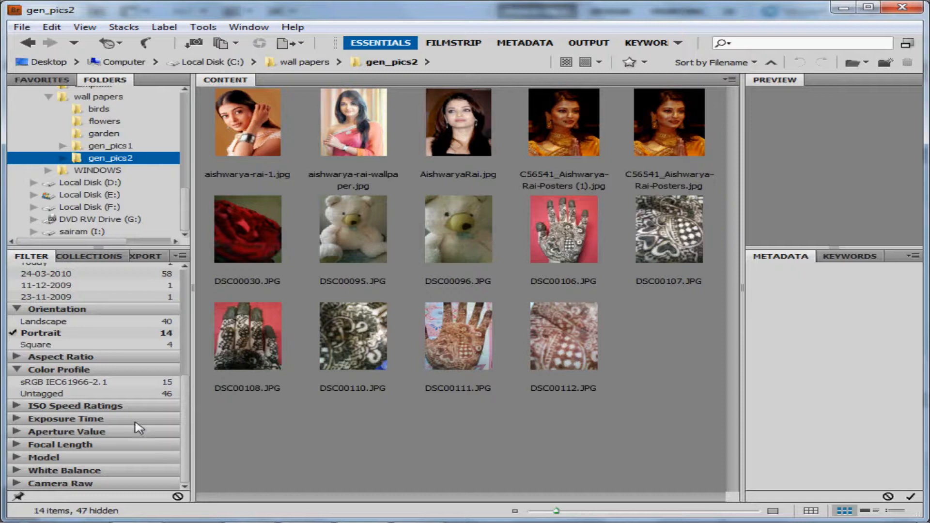
- Create a new collection named "i like"
click(94, 258)
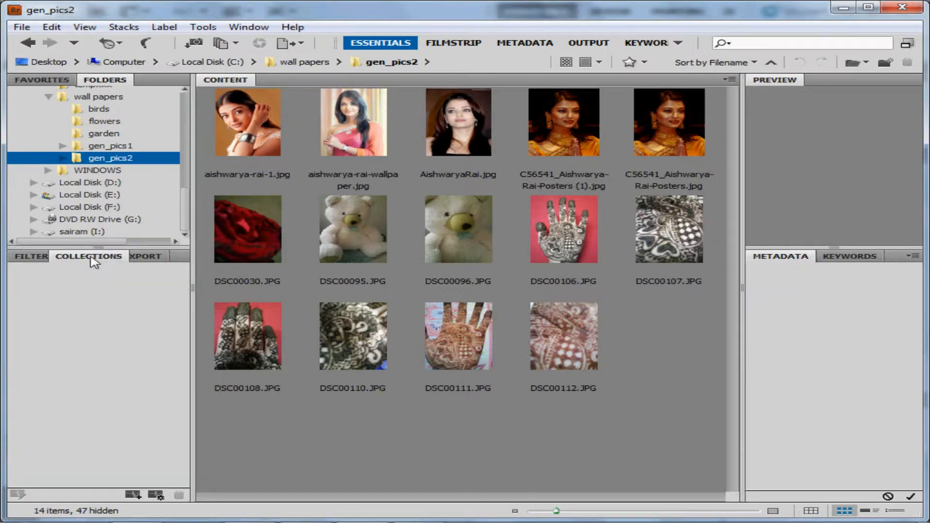
click(133, 494)
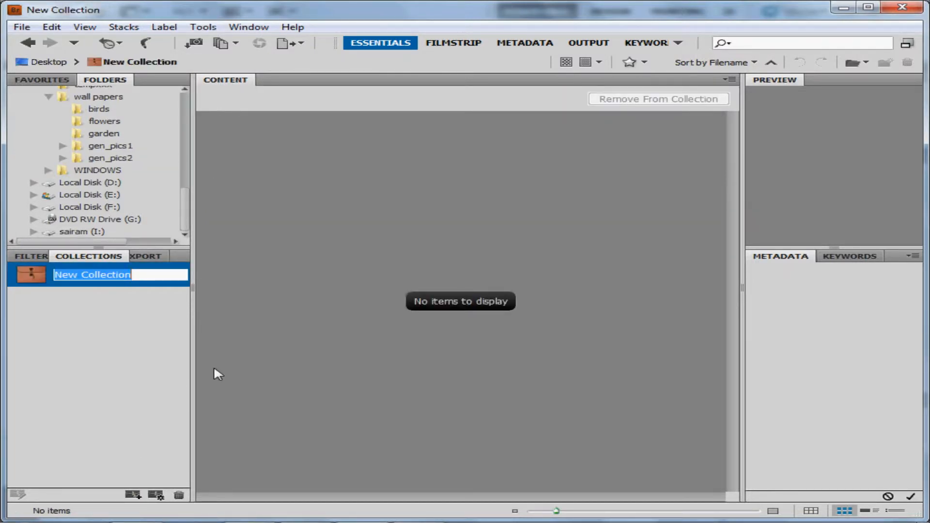
text(i like)
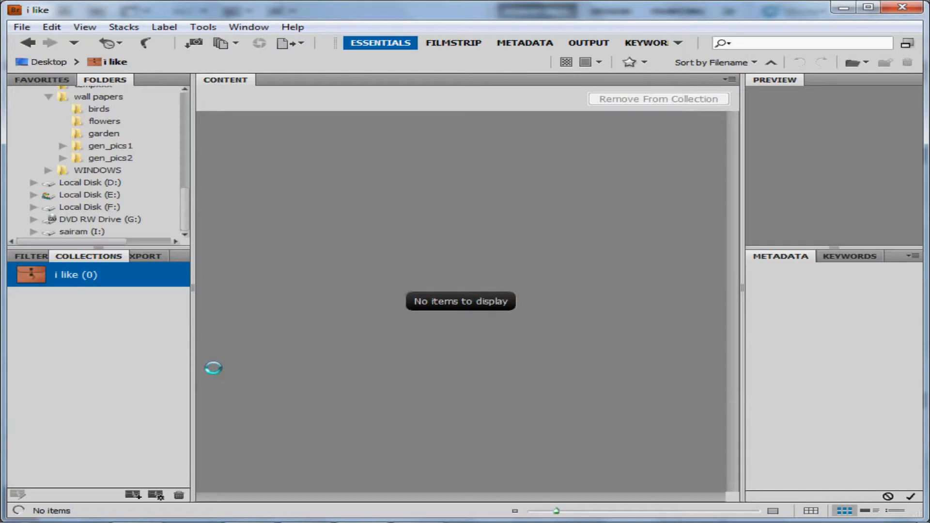
- Add friendship.jpg and love_1.jpg from the gen_pics1 folder to the "i like" collection
click(110, 145)
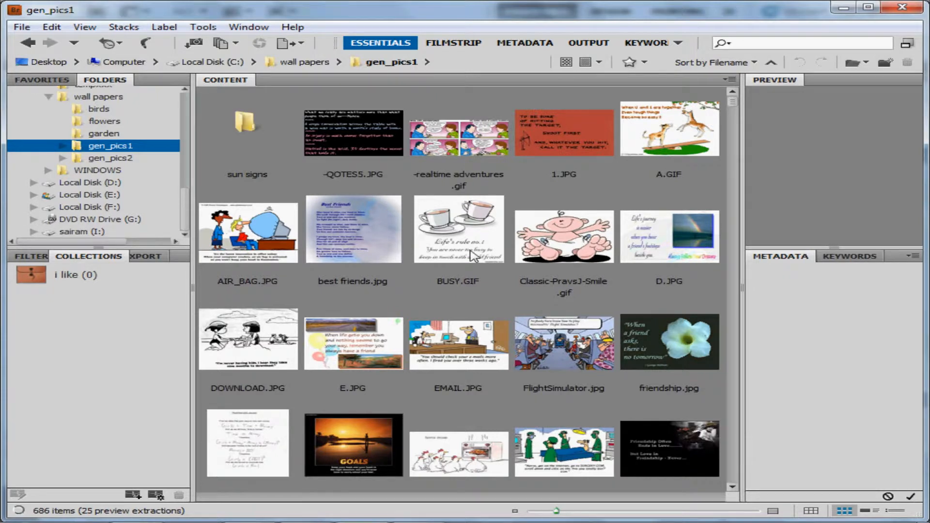
drag(668, 342, 122, 290)
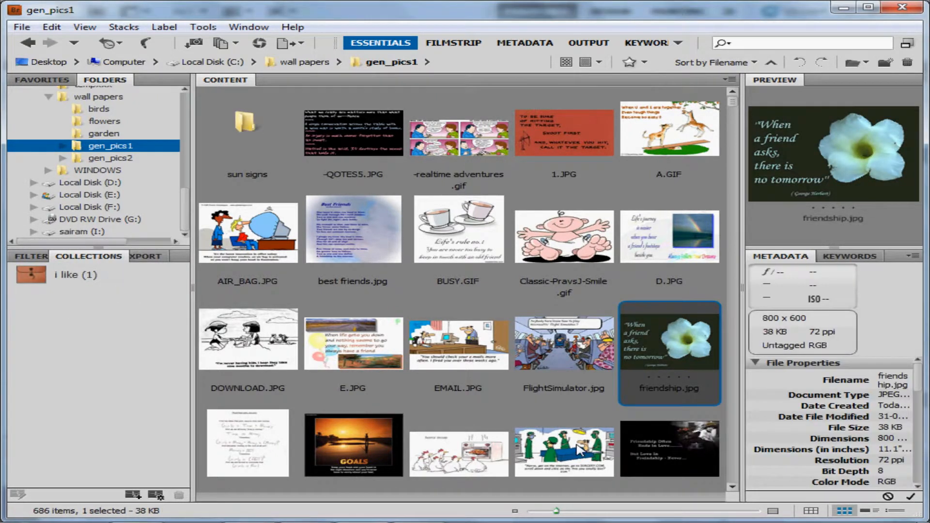
drag(656, 444, 113, 295)
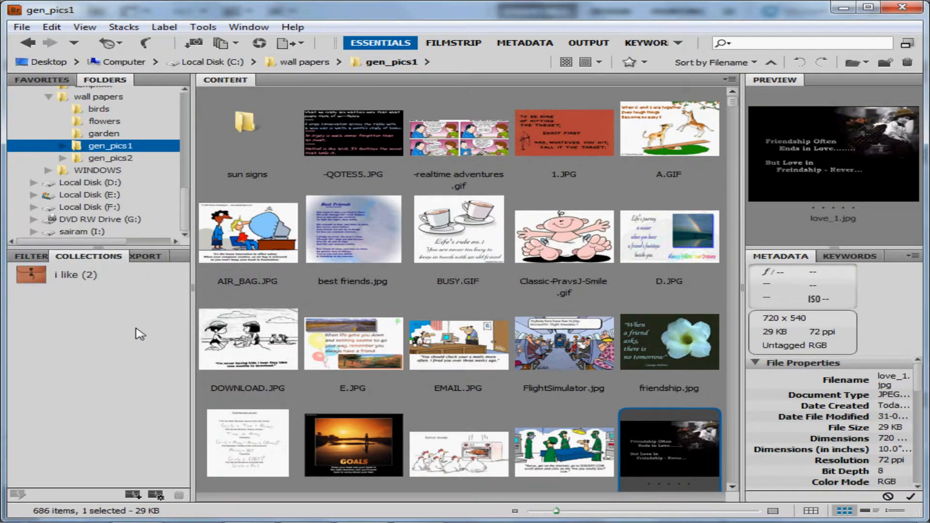
- Start a new smart collection with the wall papers folder as its source
click(155, 495)
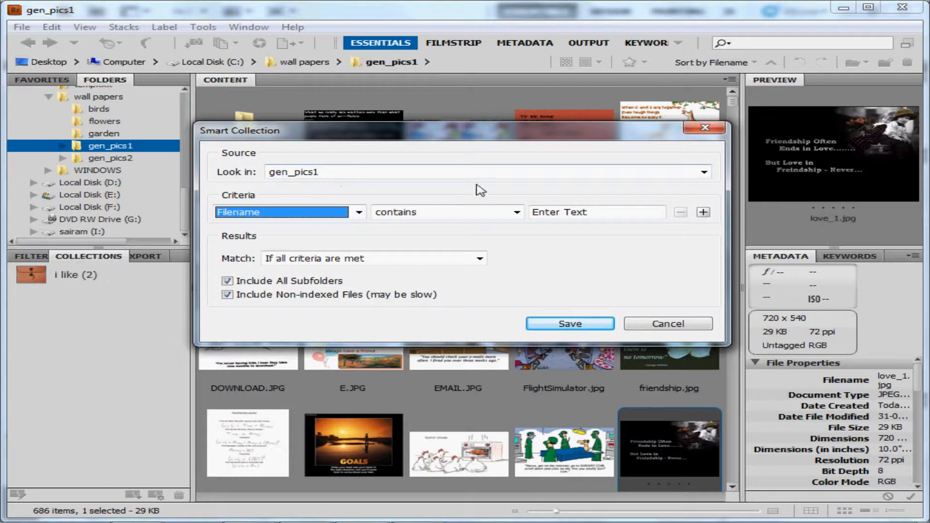
click(704, 173)
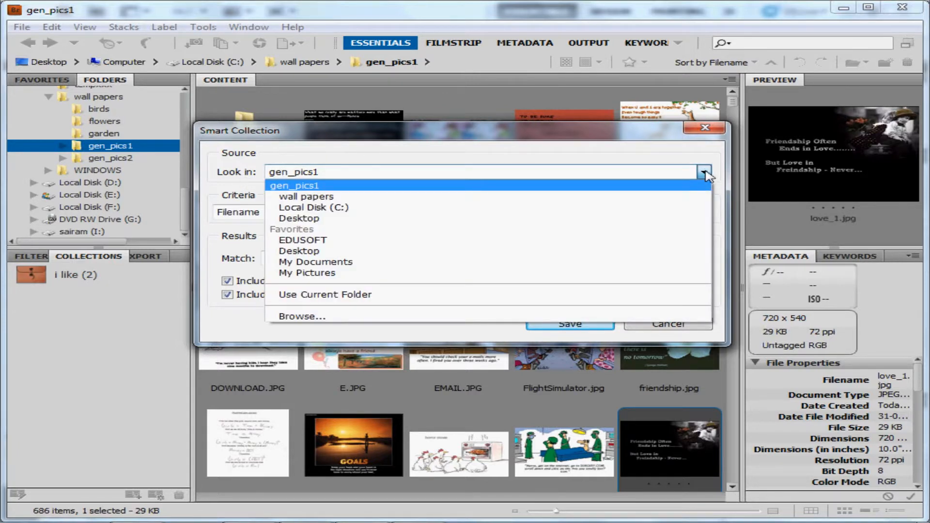
click(368, 198)
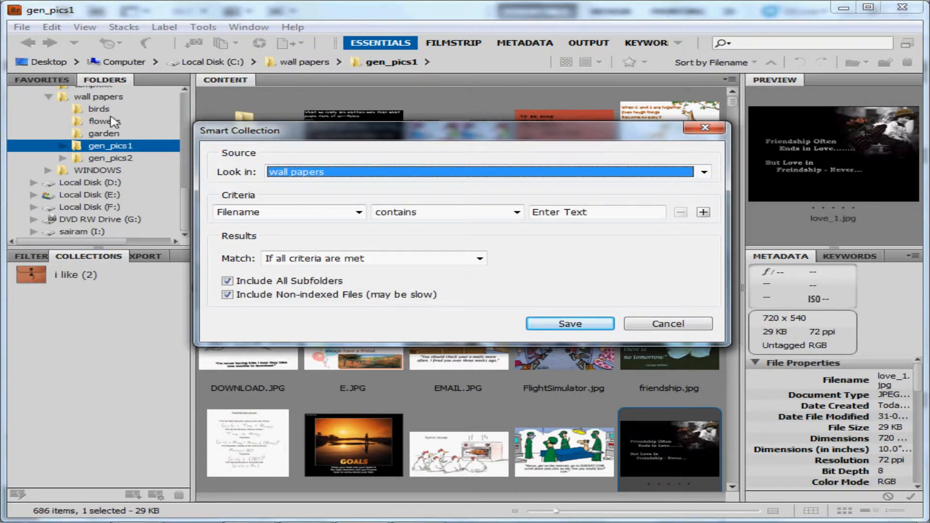
- Set the smart collection's criterion to Color Mode equals B&W, after trying Color Profile
click(359, 214)
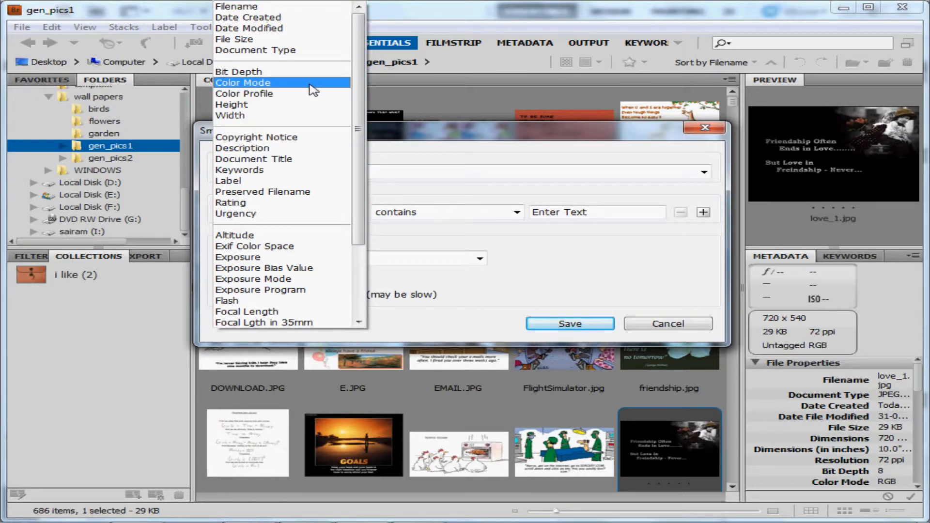
click(290, 93)
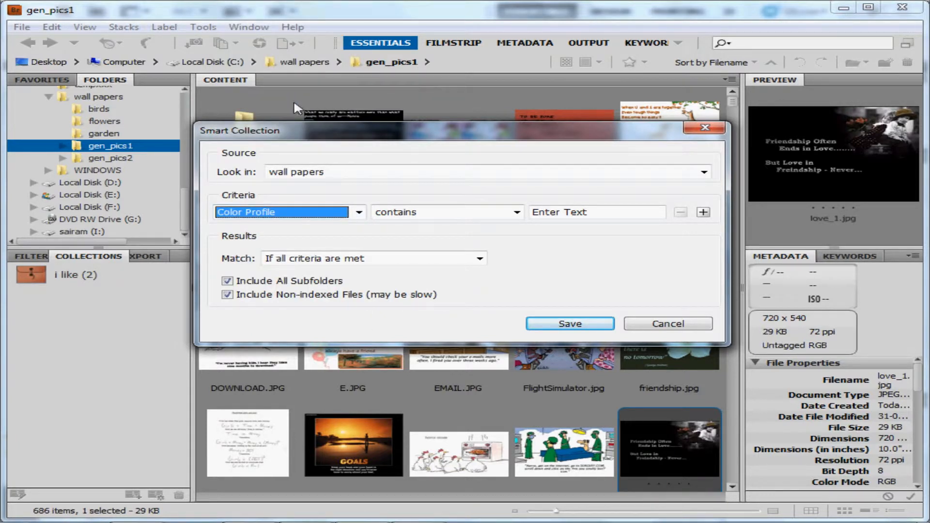
click(359, 212)
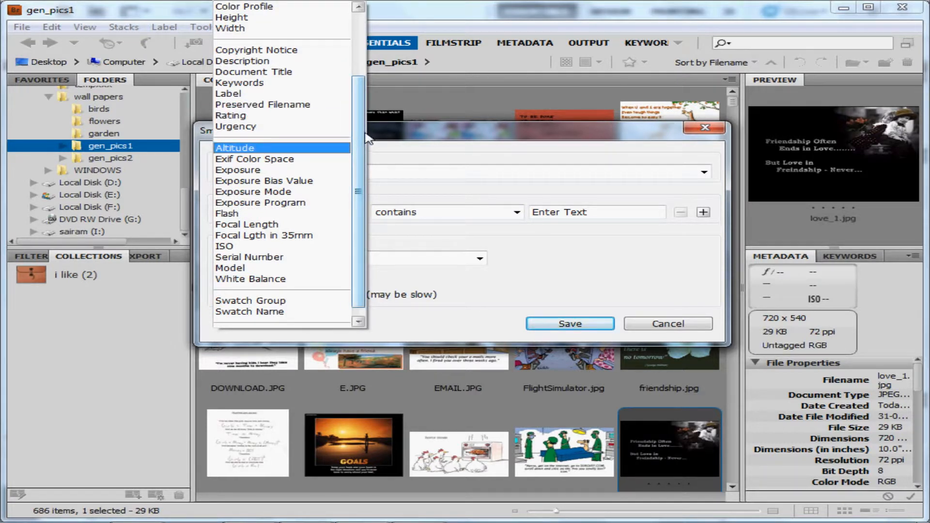
scroll(350, 106, up, 1)
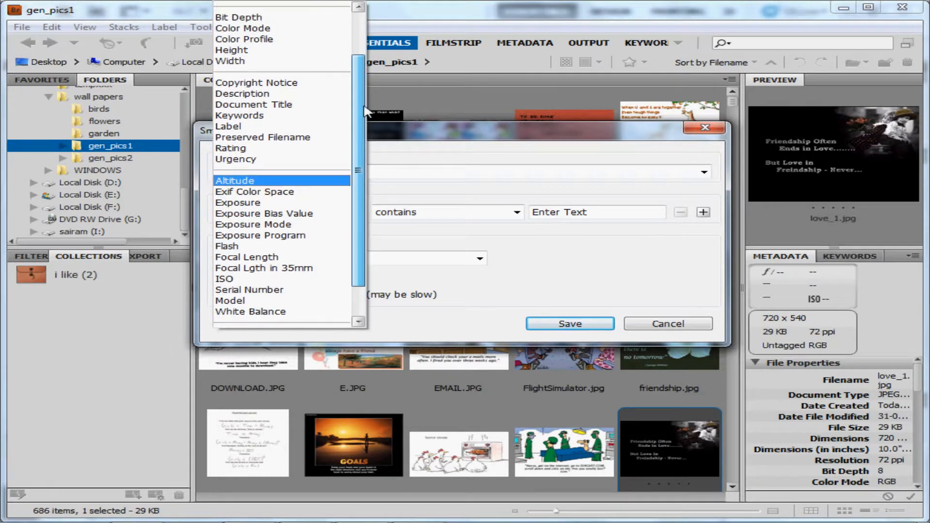
click(308, 29)
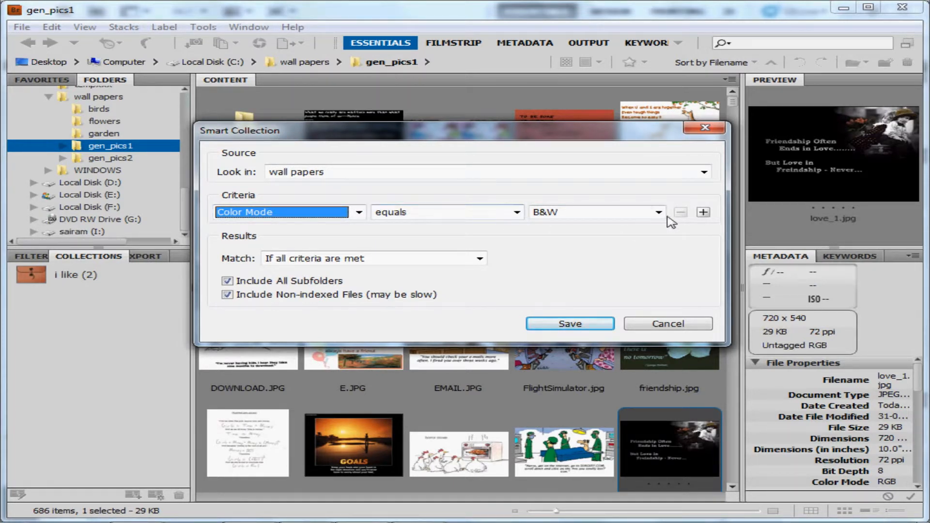
- Try adding a second criterion row, remove it, and keep the match rule at "If all criteria are met"
click(703, 212)
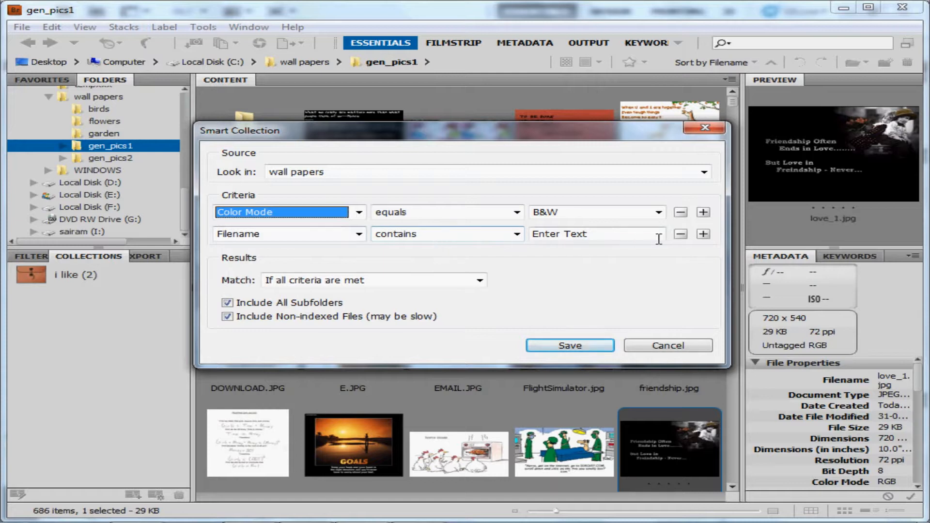
click(682, 234)
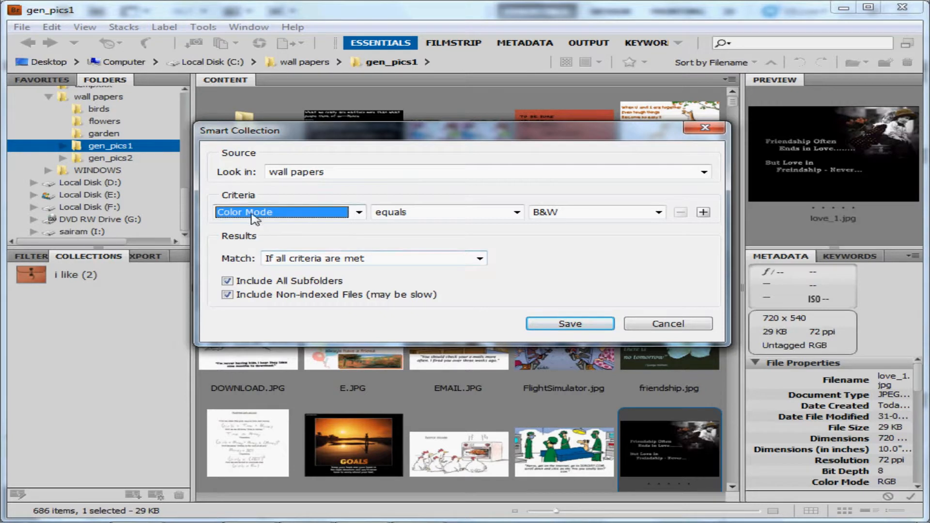
click(479, 260)
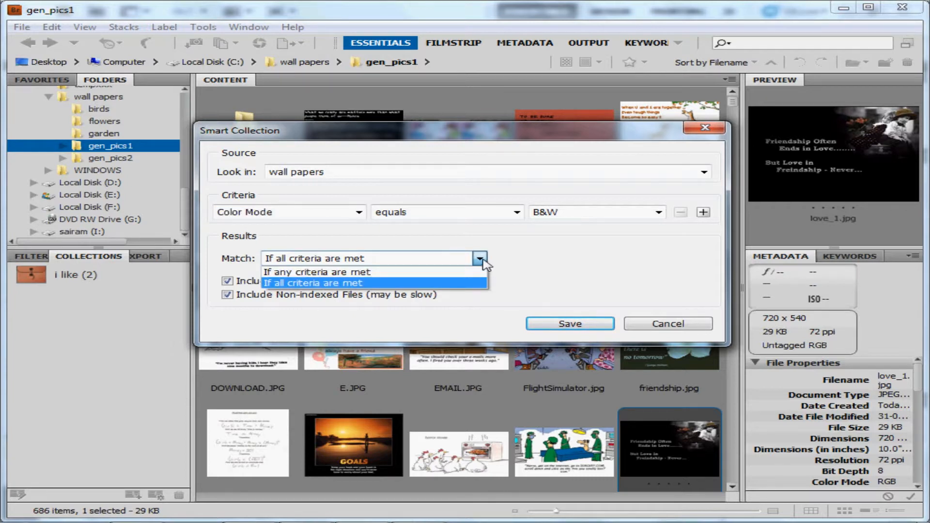
click(378, 284)
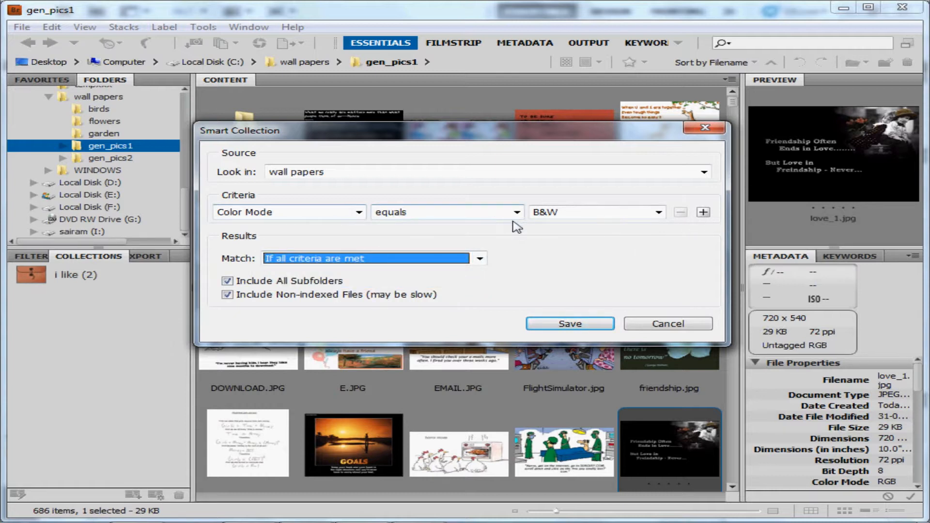
- Save the smart collection under the name bw and preview pravs-dontfallinlove.jpg from it
click(587, 324)
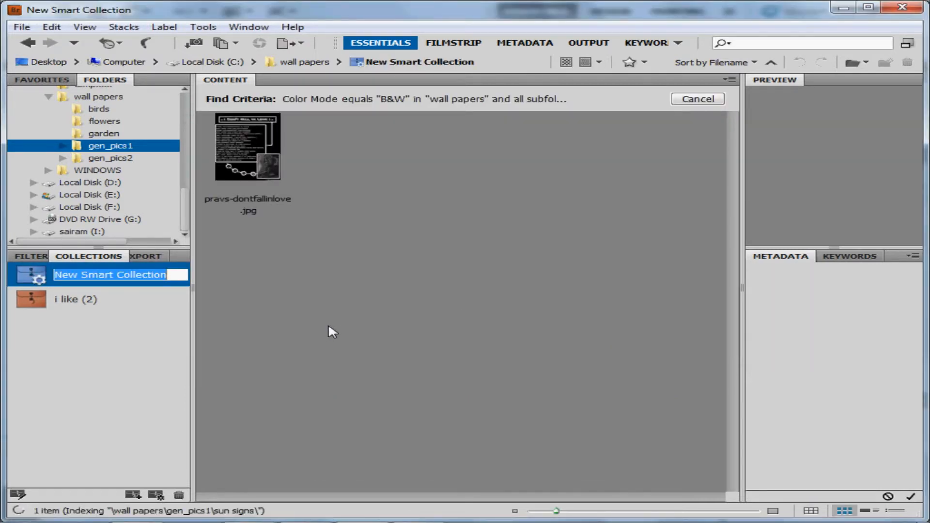
text(bw)
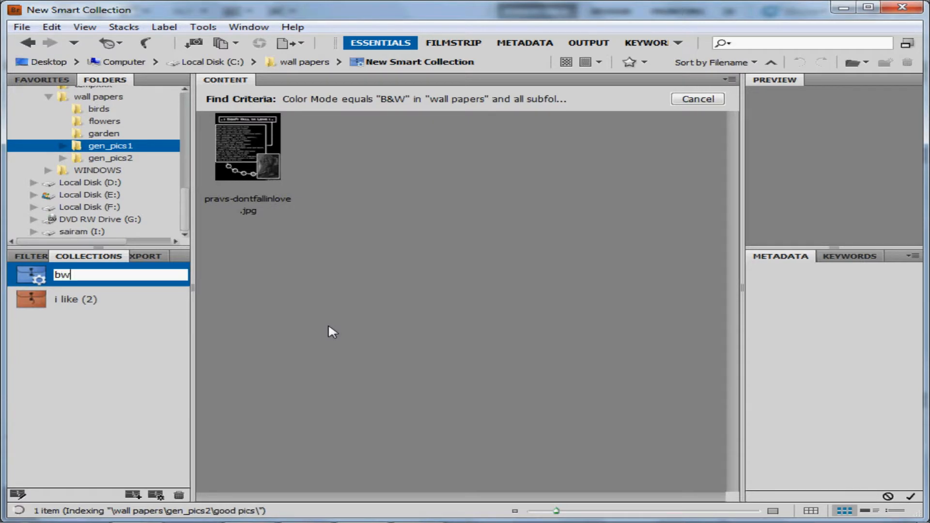
key(Return)
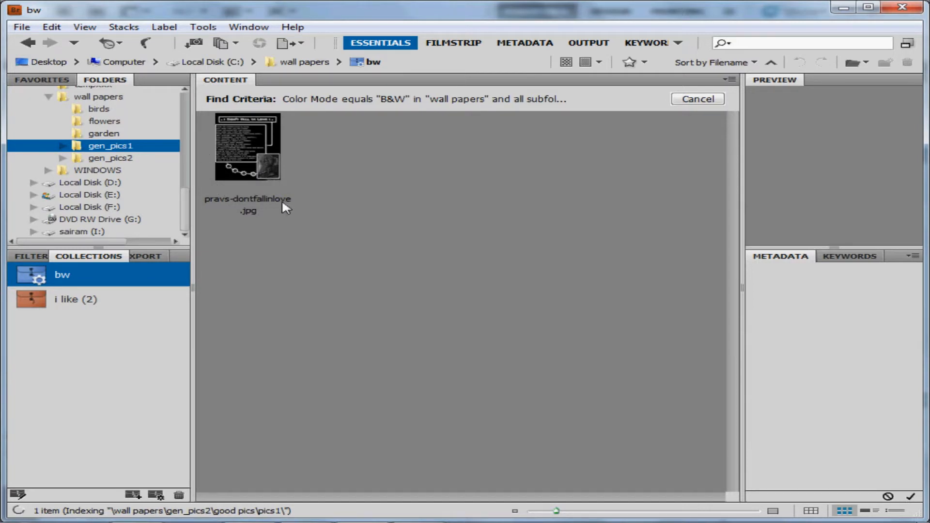
click(256, 175)
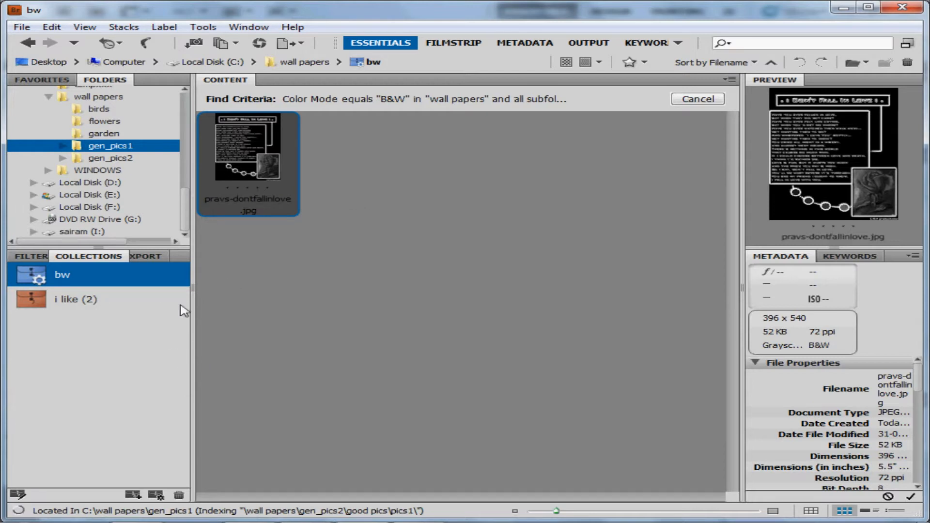
- Open the gen_pics1 folder and look through the options for filtering items by rating and for sorting them
scroll(189, 204, up, 2)
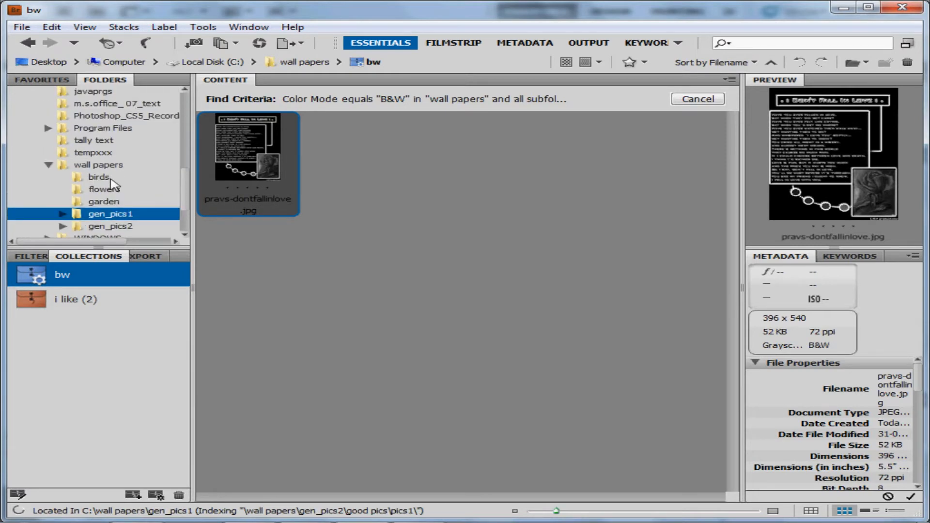
click(114, 181)
click(127, 214)
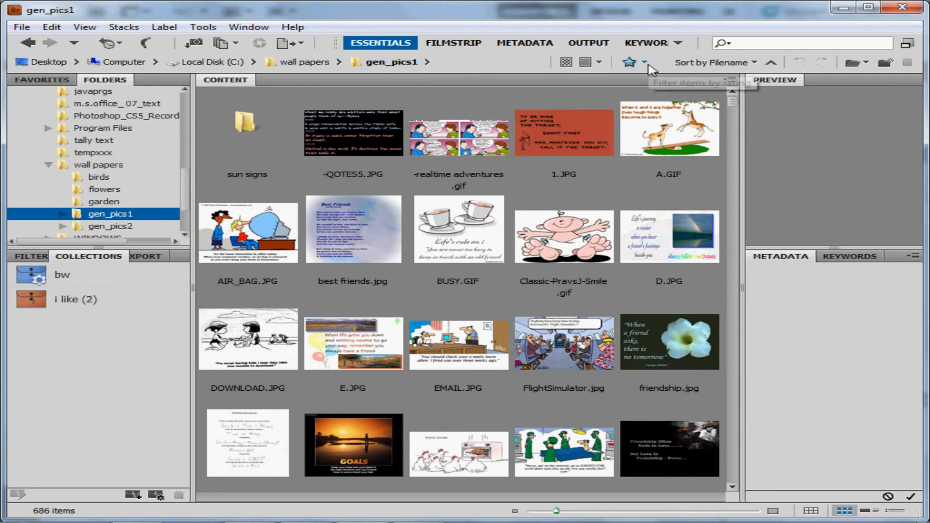
click(645, 62)
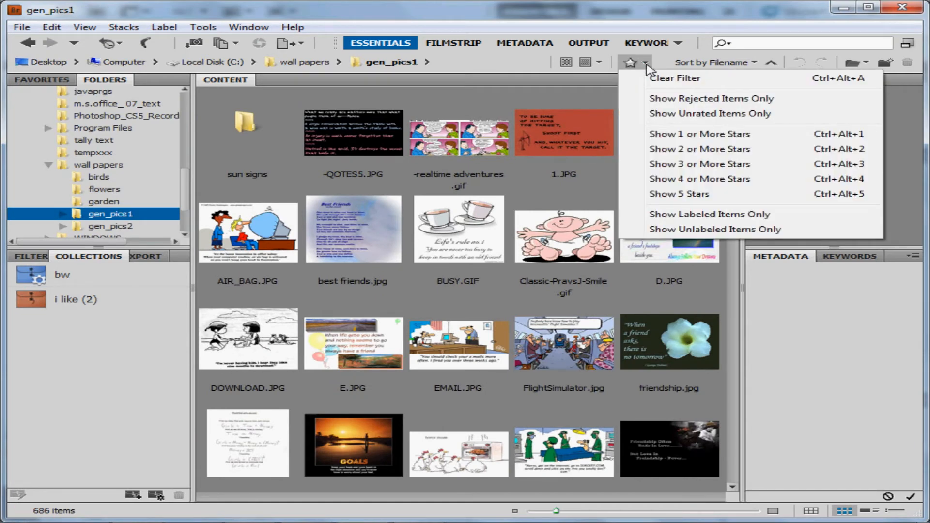
click(713, 62)
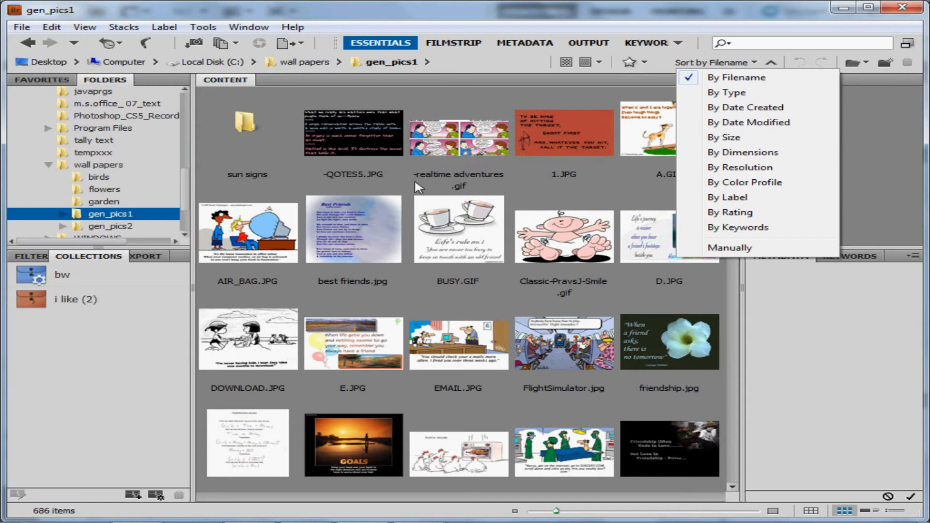
- View the garden folder briefly, open gen_pics2 and enlarge its thumbnails to three per row
click(112, 203)
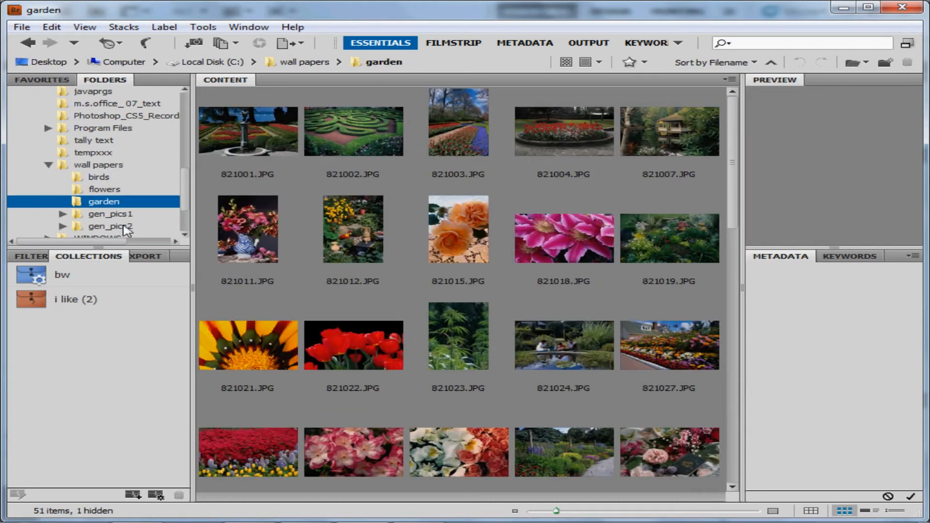
click(127, 228)
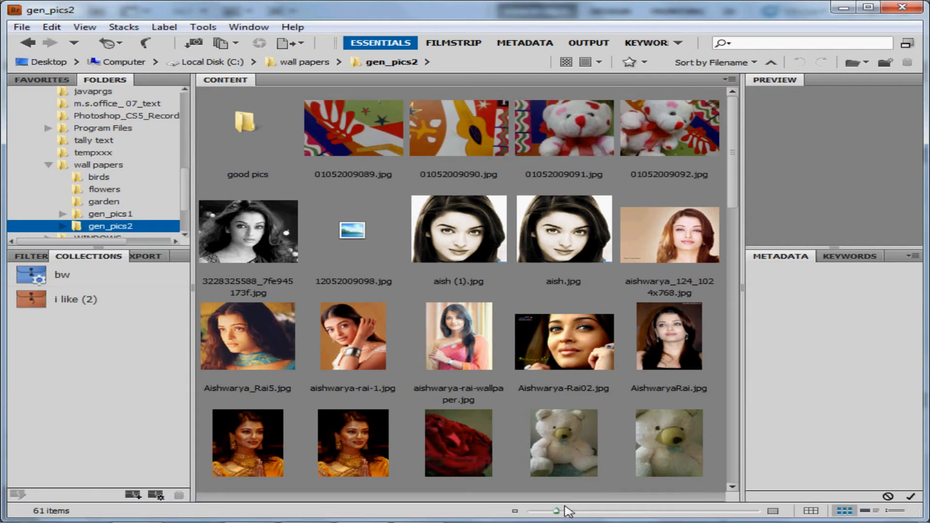
drag(558, 511, 588, 511)
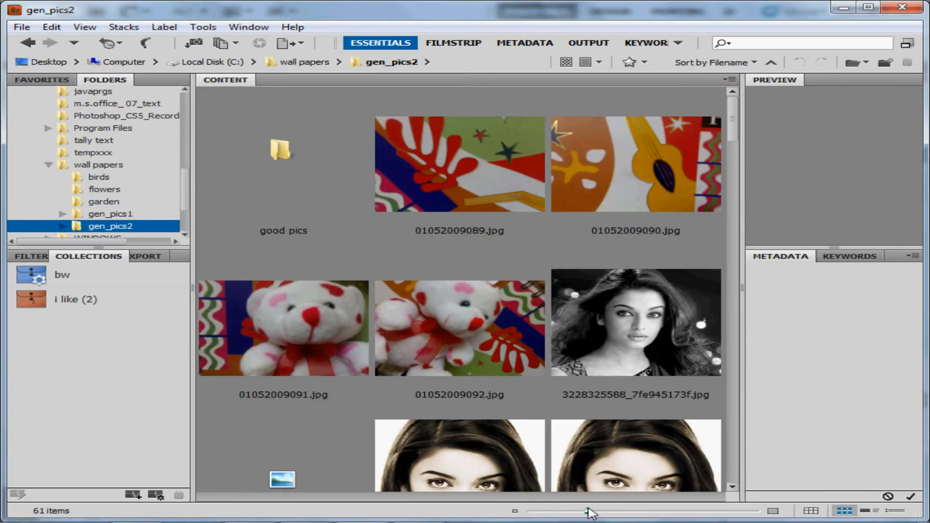
click(447, 208)
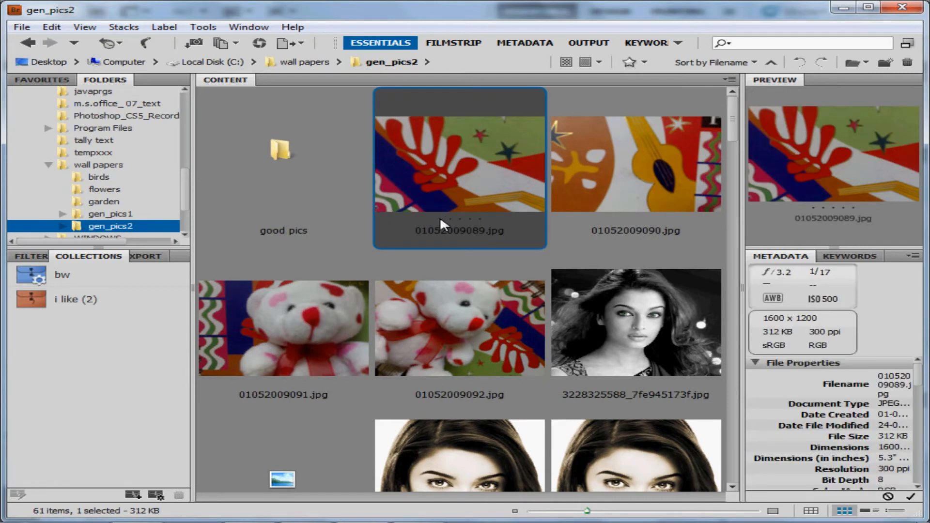
click(440, 219)
click(607, 319)
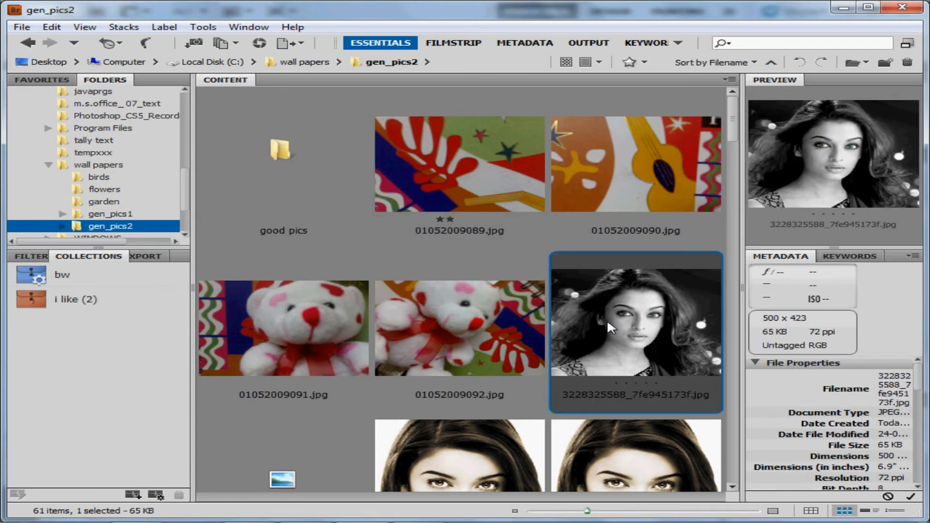
click(636, 382)
- Rate 01052009091.jpg one star and 01052009092.jpg four stars
click(322, 379)
click(264, 383)
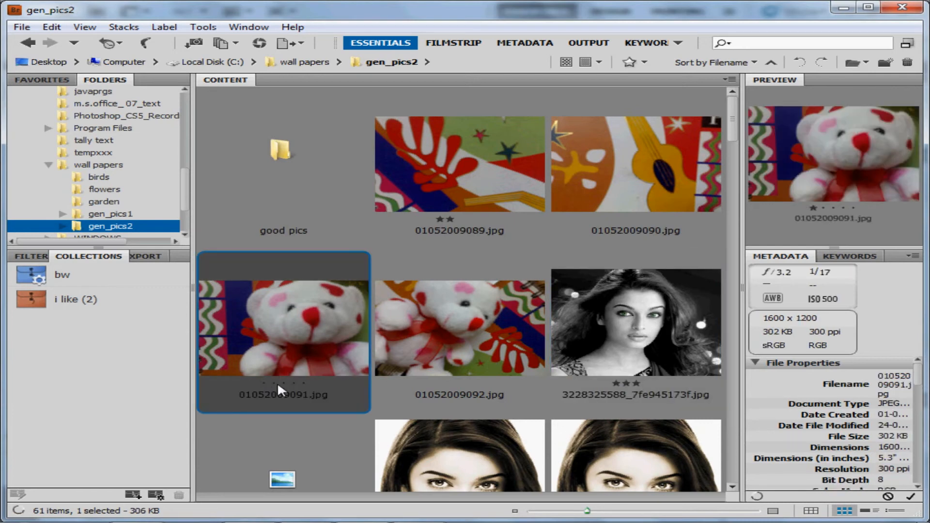
click(442, 384)
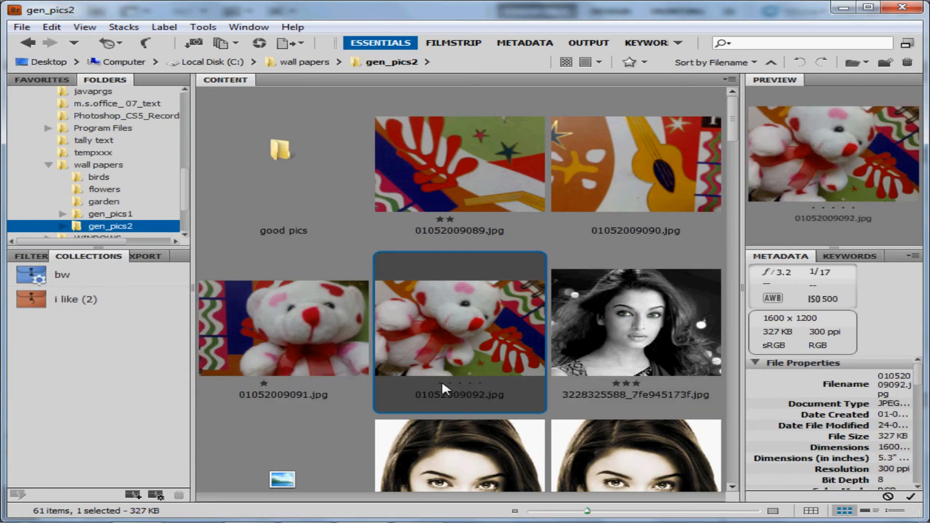
click(440, 382)
click(451, 381)
click(461, 382)
click(470, 382)
- Filter the gen_pics2 folder to show only items with 3 or more stars
click(644, 65)
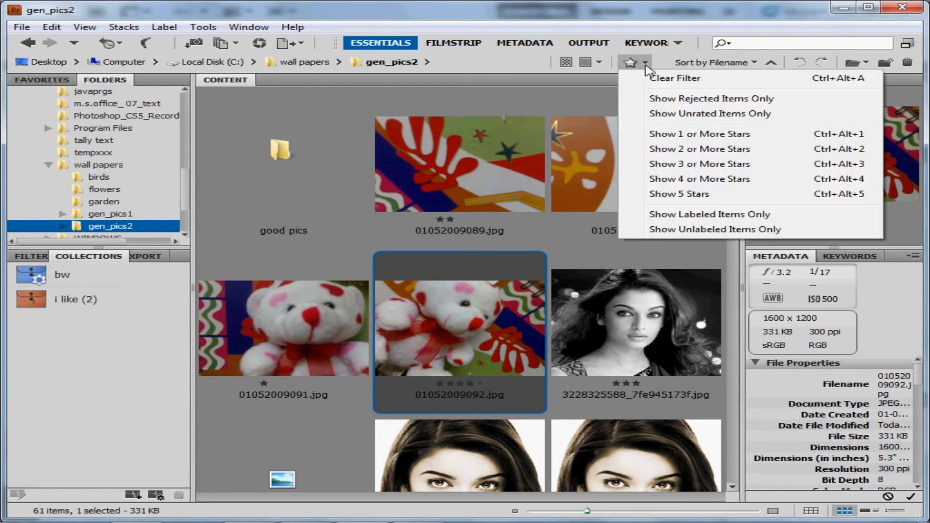
click(671, 166)
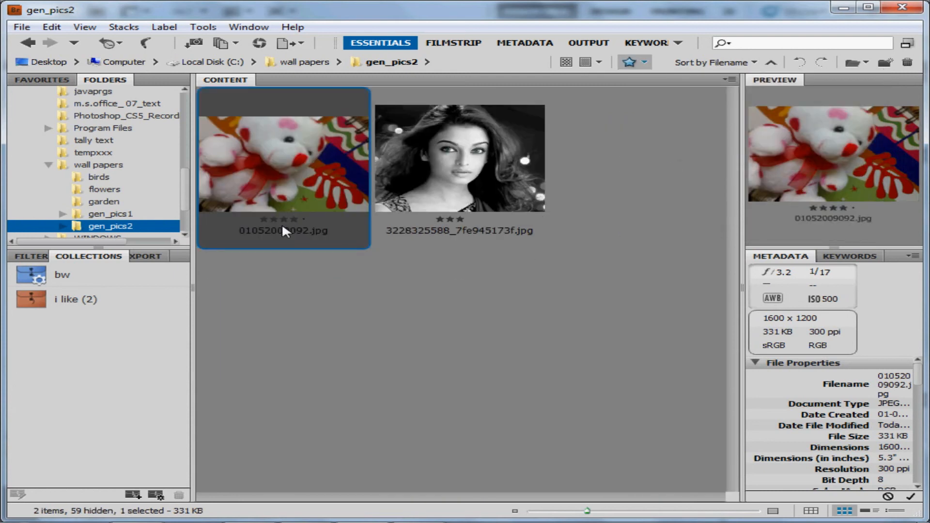